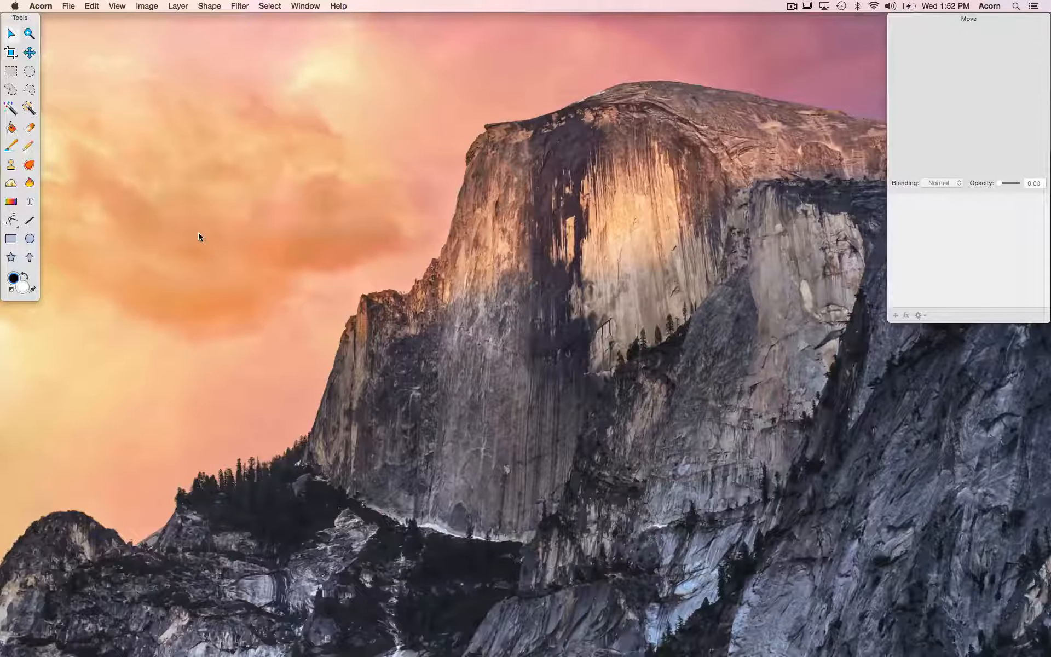
Create a new 1920 x 1200 Monitor Resolution image with a black background and shift its window clear of the palettes
left_click(69, 6)
left_click(76, 18)
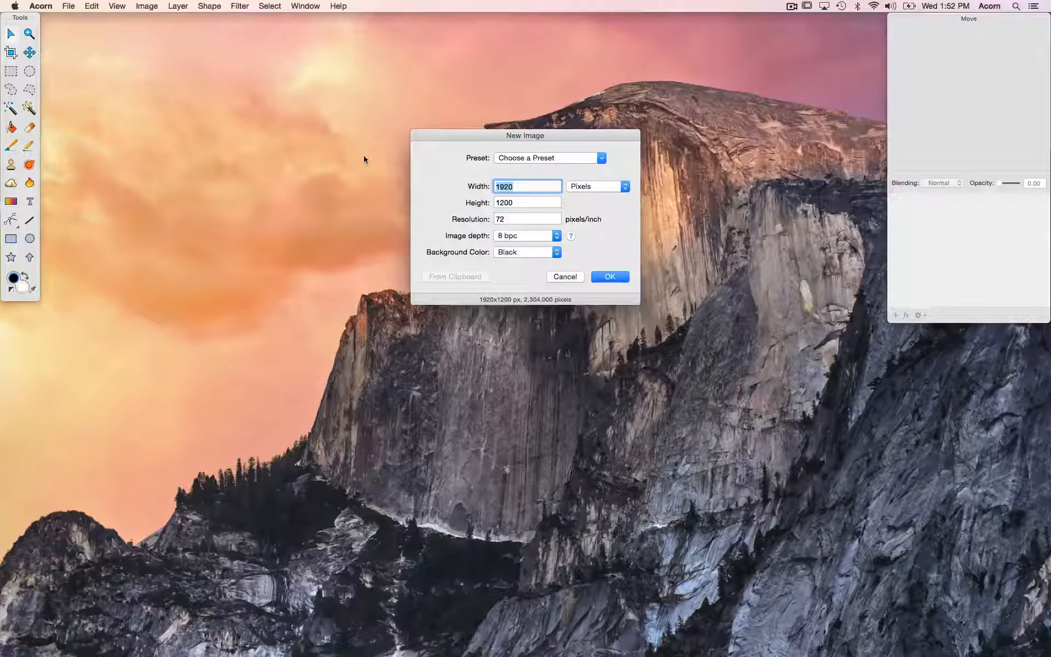
left_click(544, 158)
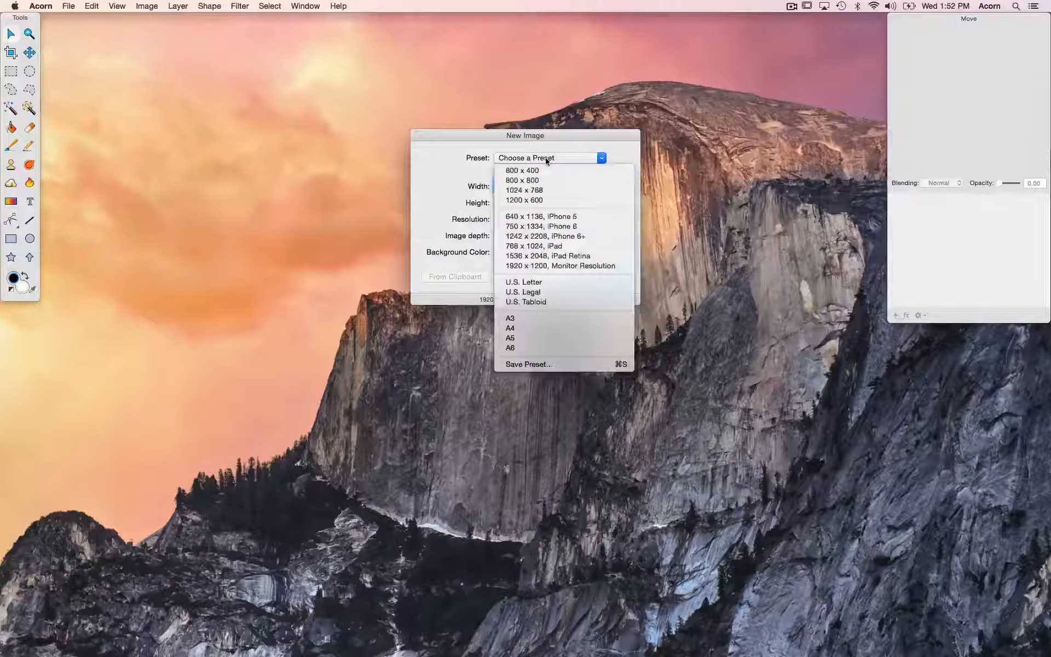
left_click(602, 267)
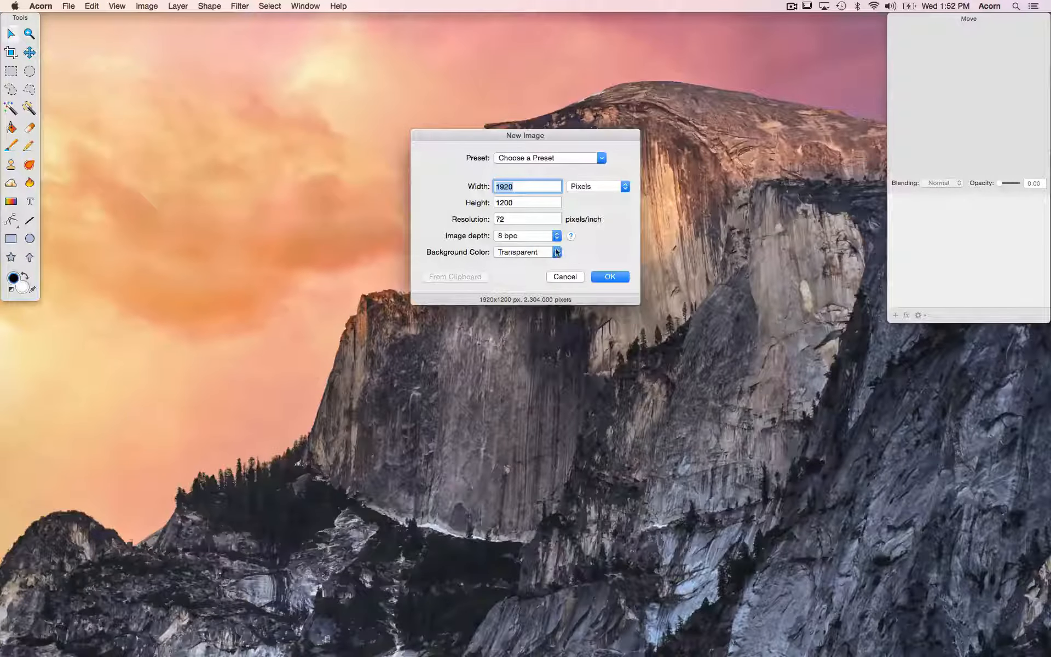
left_click(555, 251)
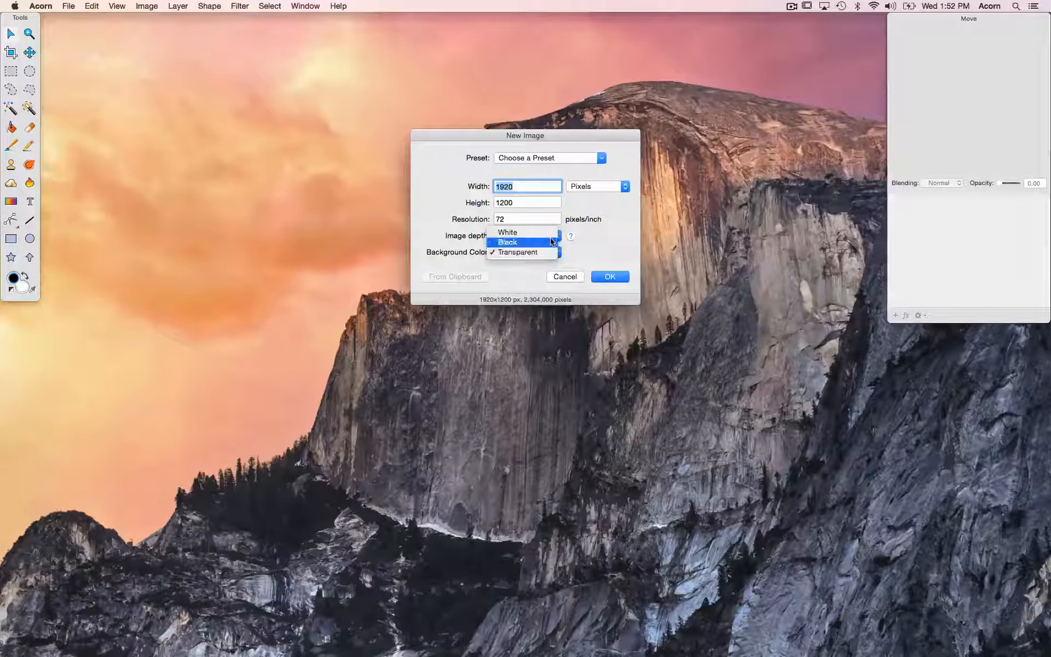
left_click(552, 242)
left_click(608, 276)
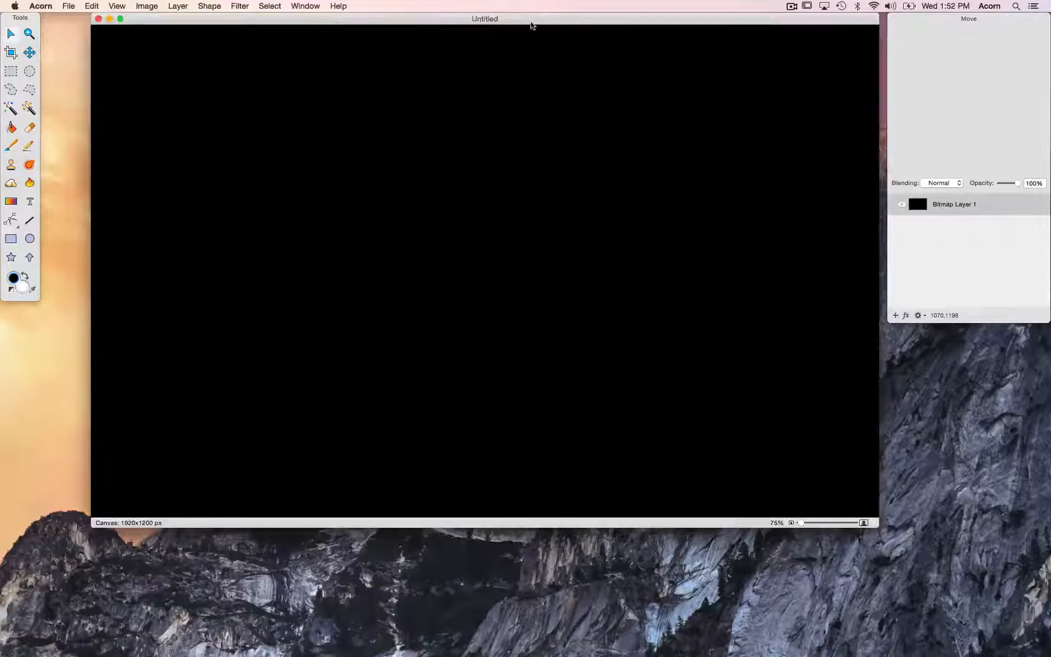
left_click_drag(531, 23, 504, 21)
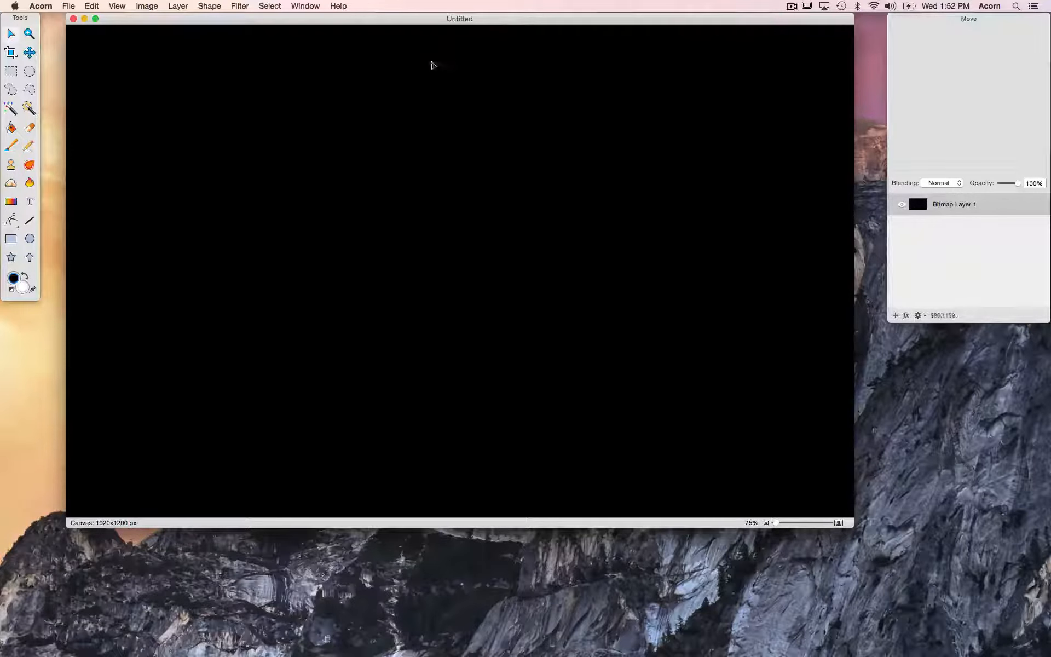
Generate a set of random circles on a new shape layer with the Generate Shapes processor
left_click(30, 240)
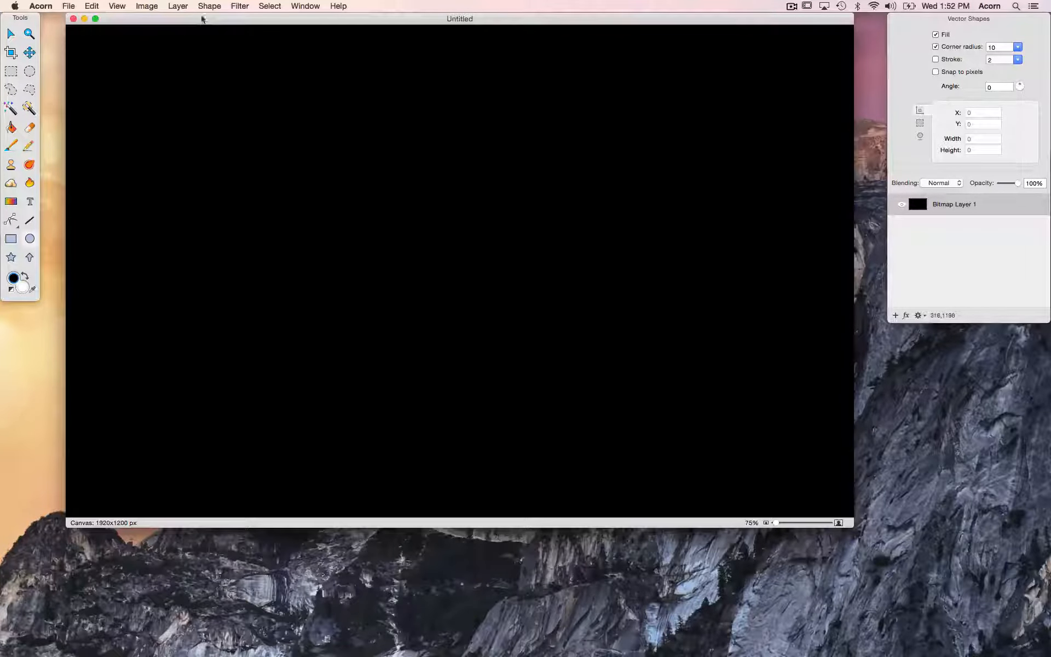
left_click(209, 7)
mouse_move(219, 40)
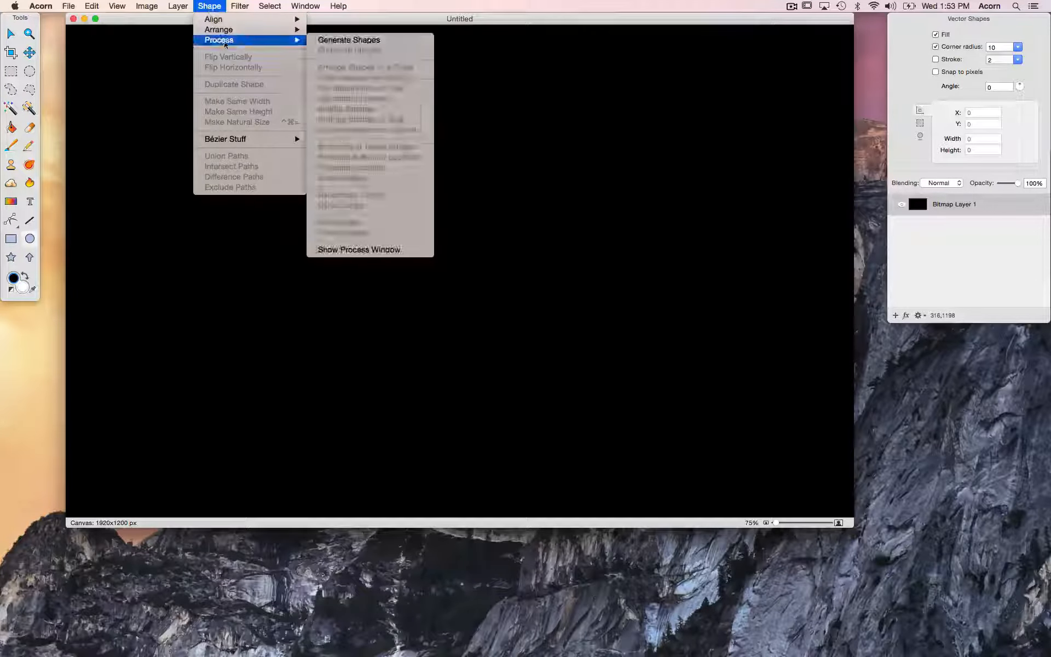
left_click(347, 38)
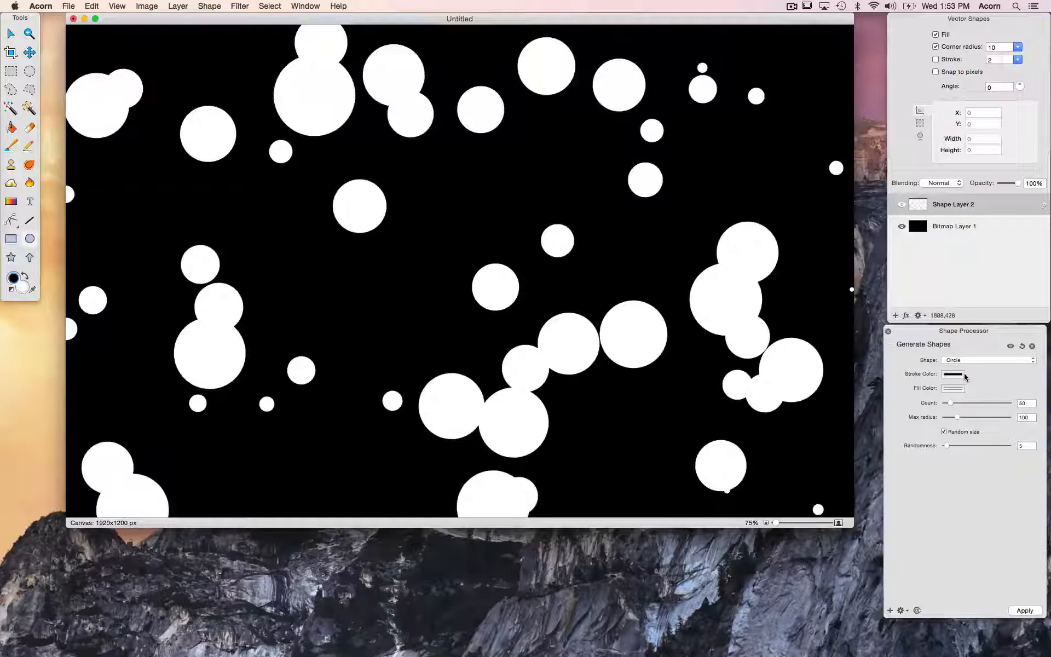
Set the generated circles' fill color opacity to 40%
left_click(953, 389)
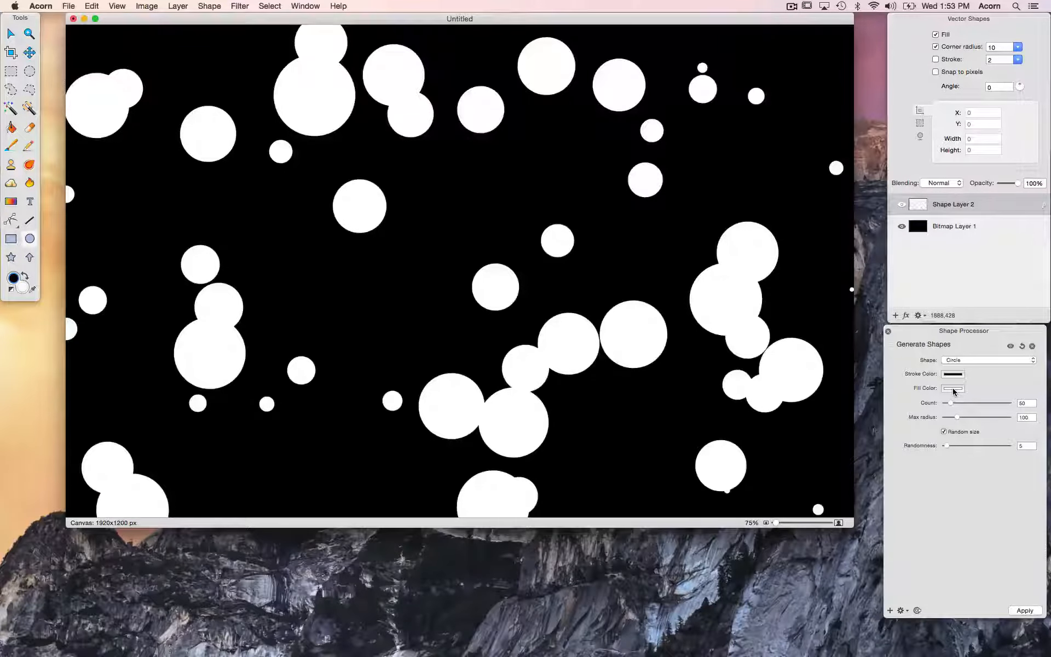
left_click(953, 390)
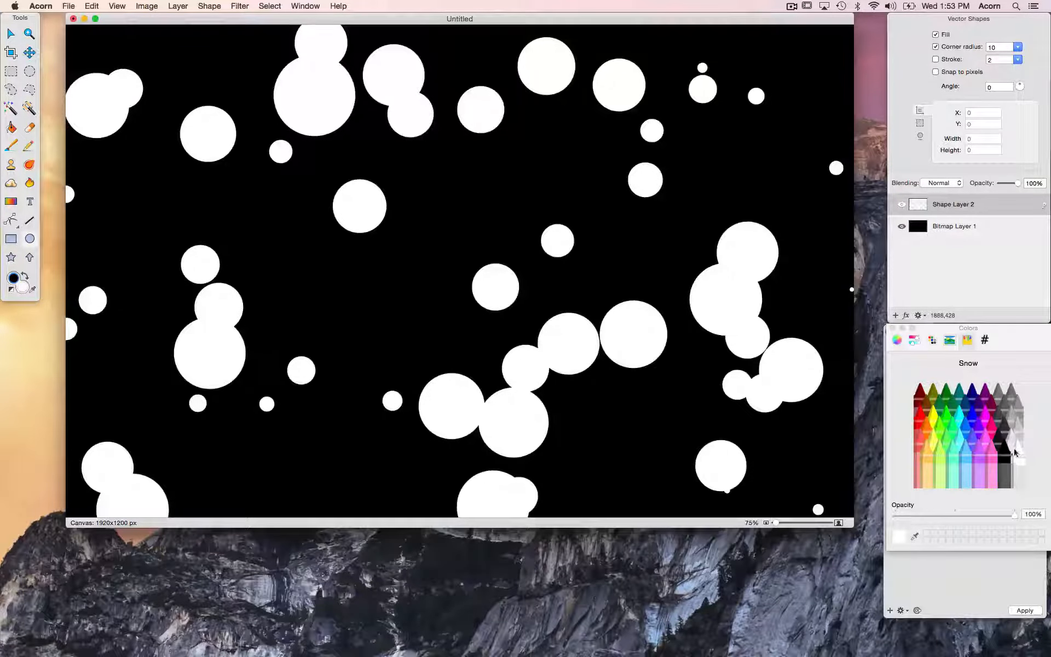
left_click(1033, 513)
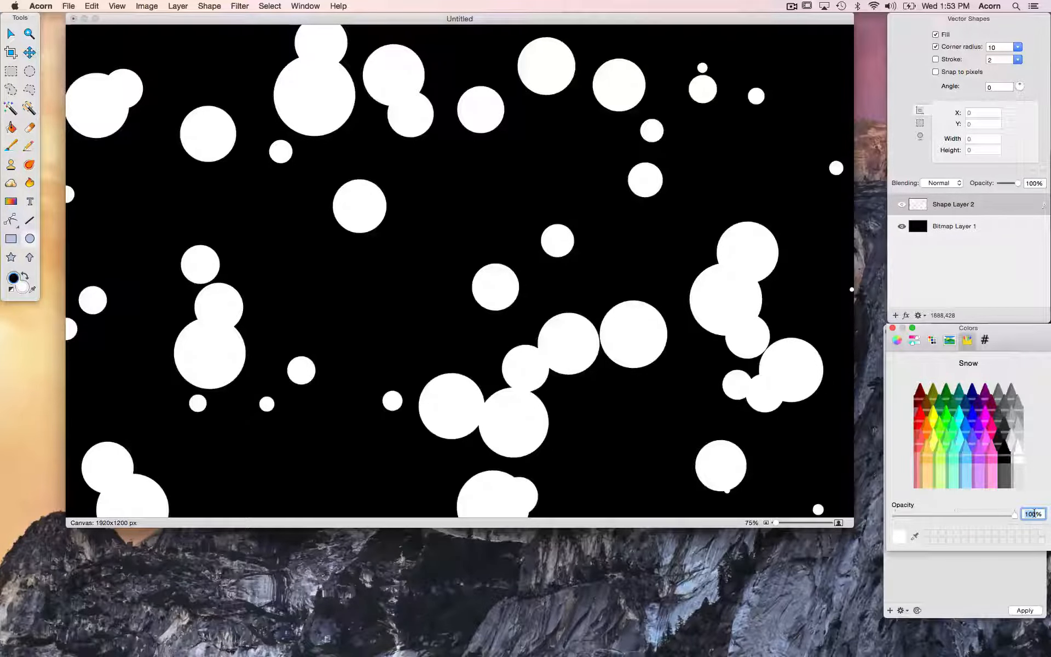
type("40")
key("Return")
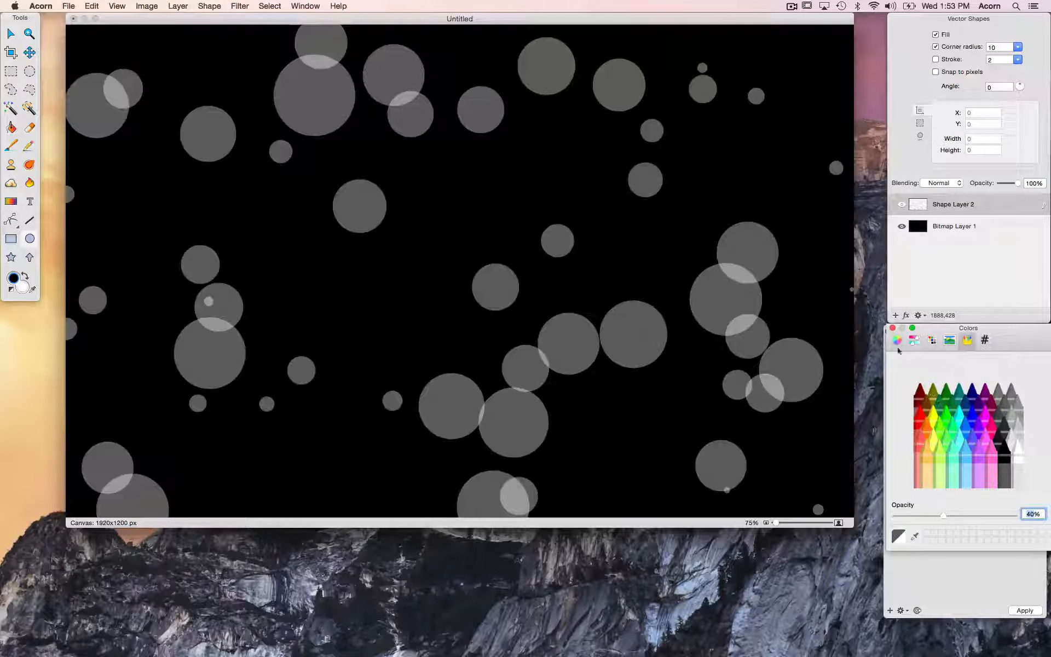
left_click(892, 328)
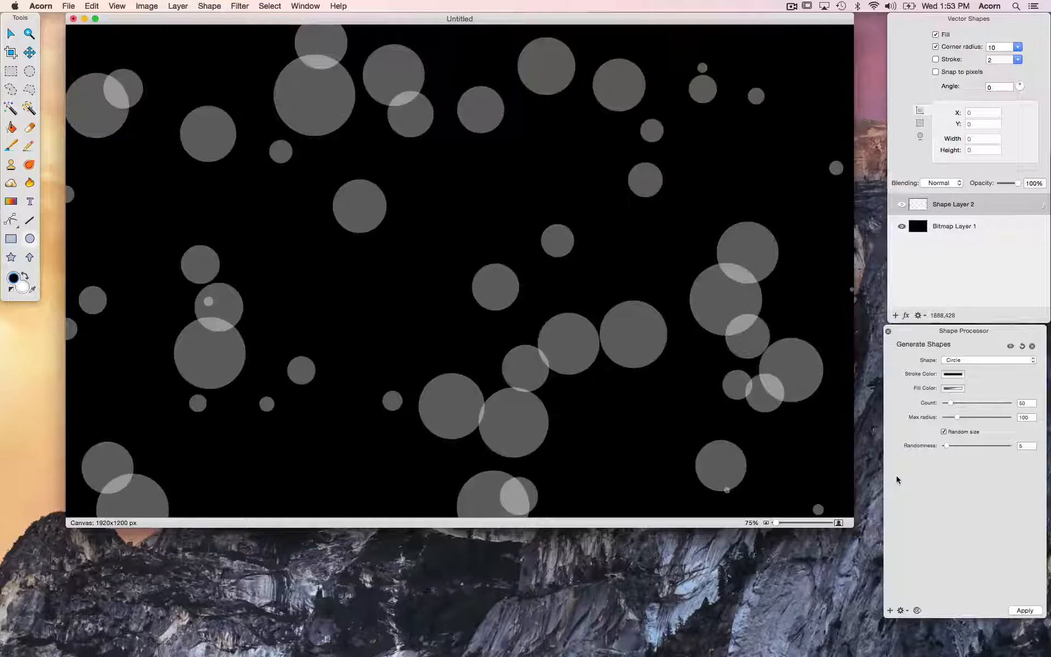
Add a second Generate Shapes processor for more circles and set its fill color opacity to 25%
left_click(889, 611)
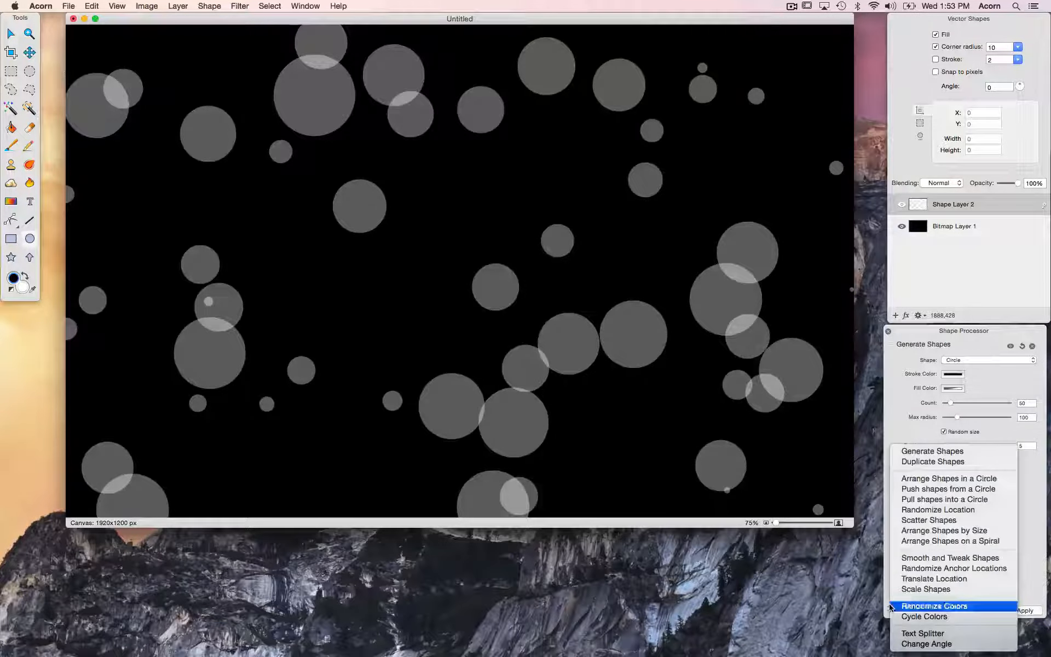
left_click(914, 449)
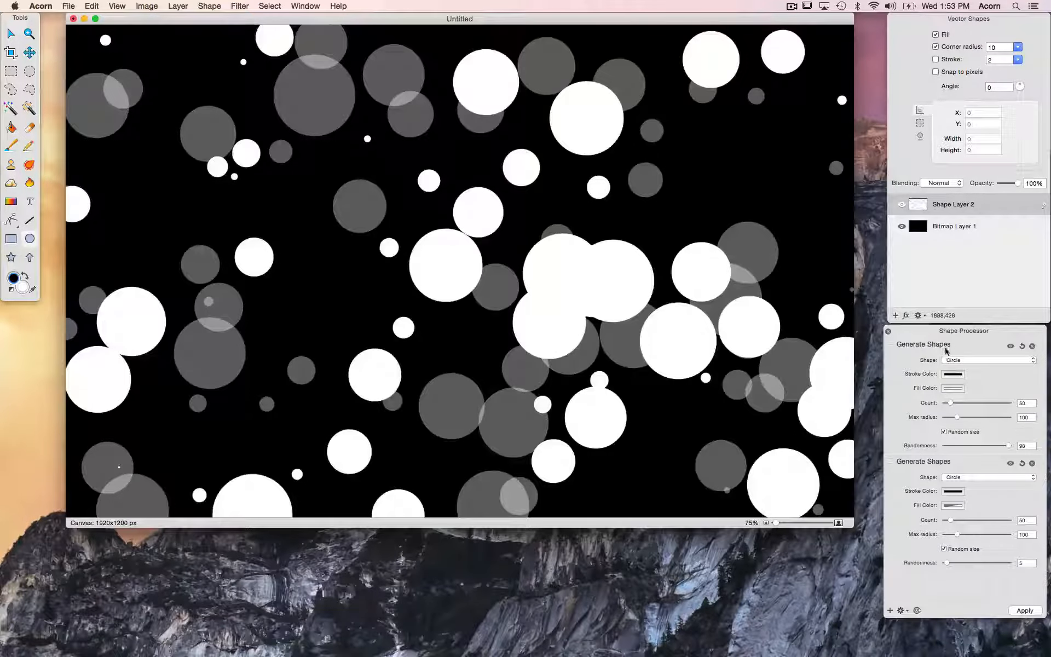
left_click(952, 389)
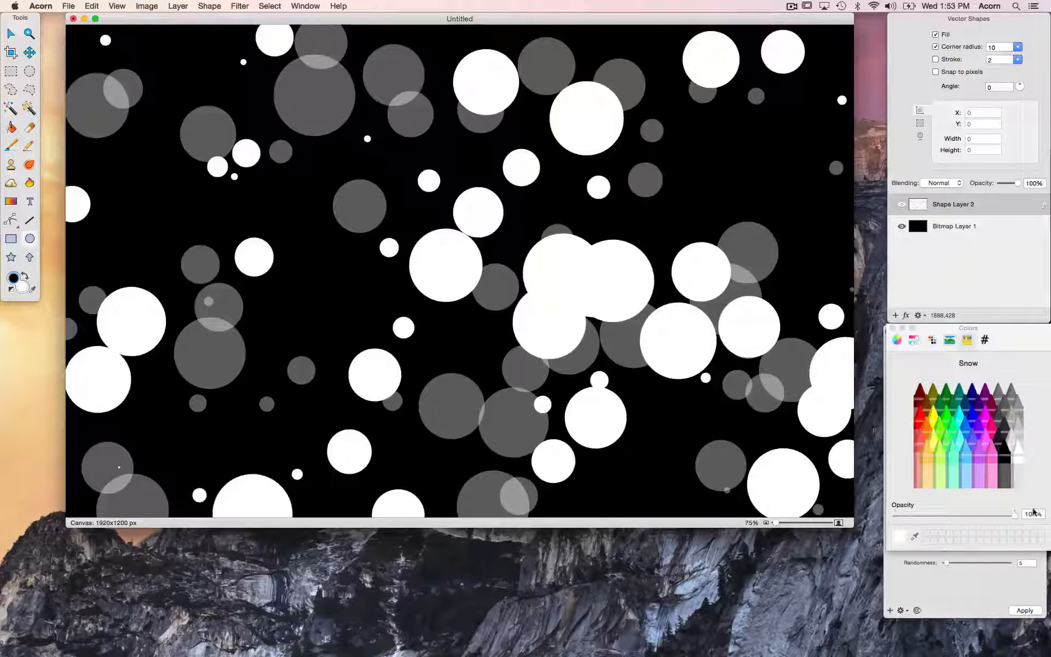
left_click(1031, 513)
type("25")
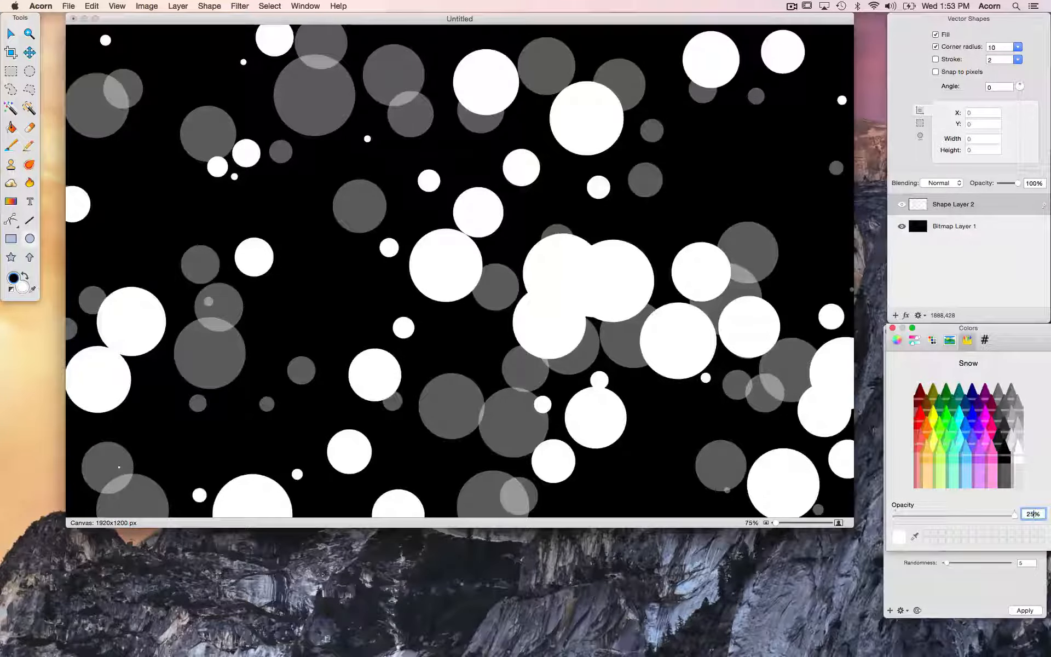
key("Return")
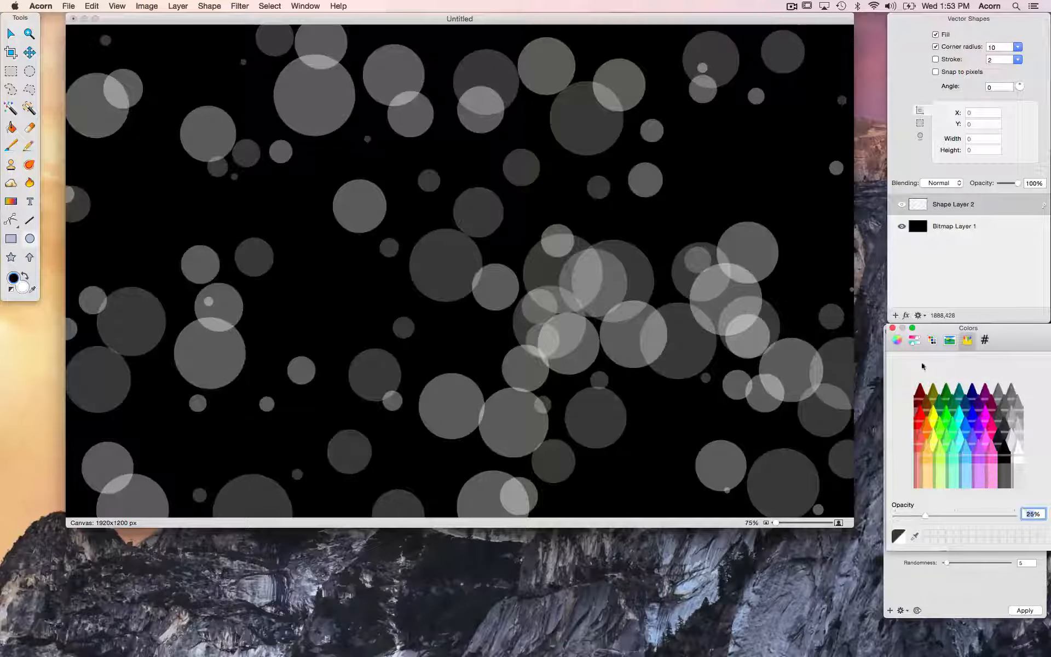
left_click(892, 327)
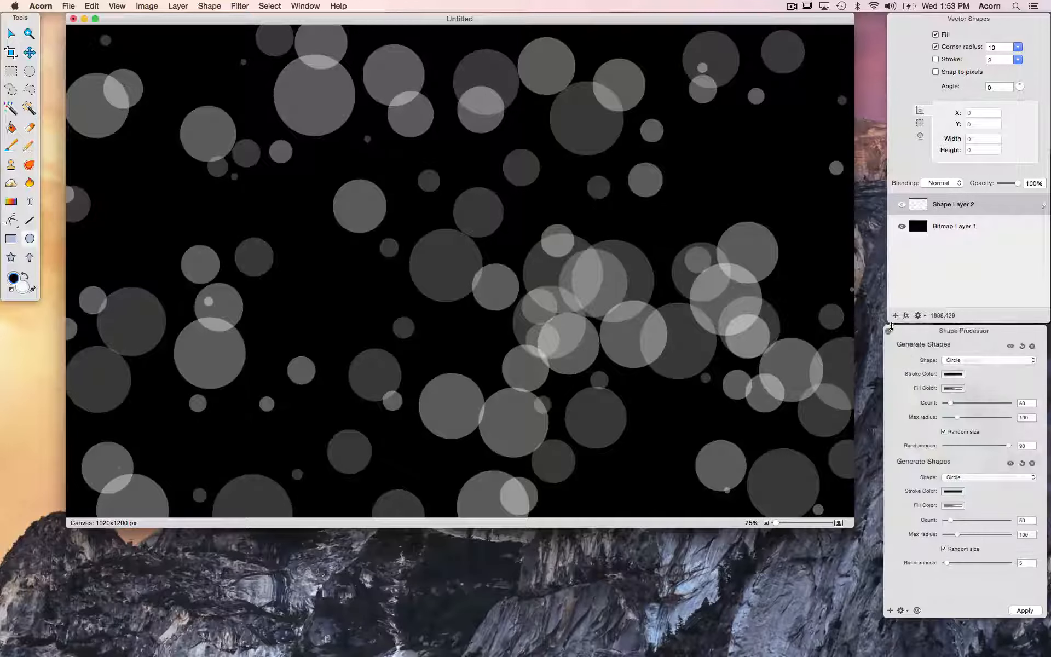
Set the randomness of the second circle set to 93
left_click(1007, 445)
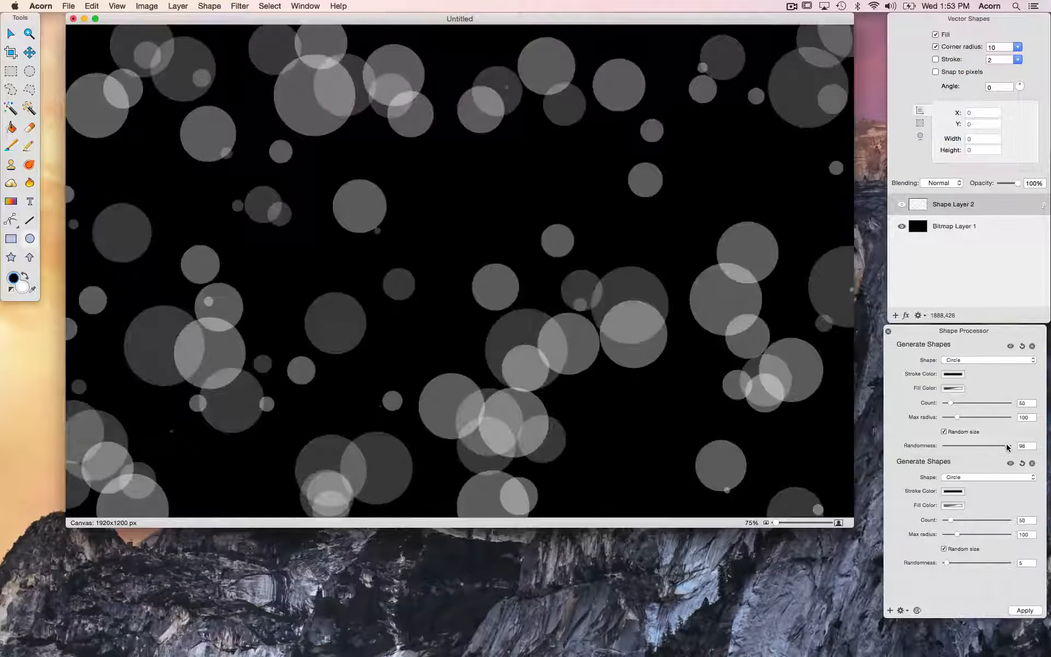
left_click_drag(1007, 446, 1006, 447)
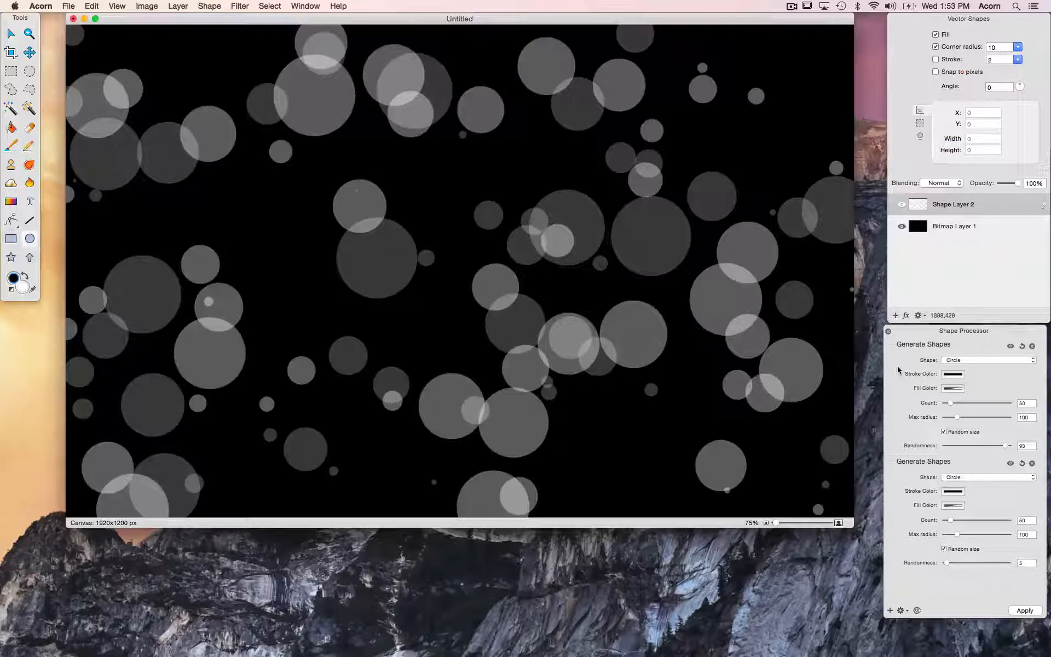
Add a bitmap layer with Overlay blending above the circles and draw the rainbow linear gradient from the canvas's lower-right area to its upper-left
left_click(895, 316)
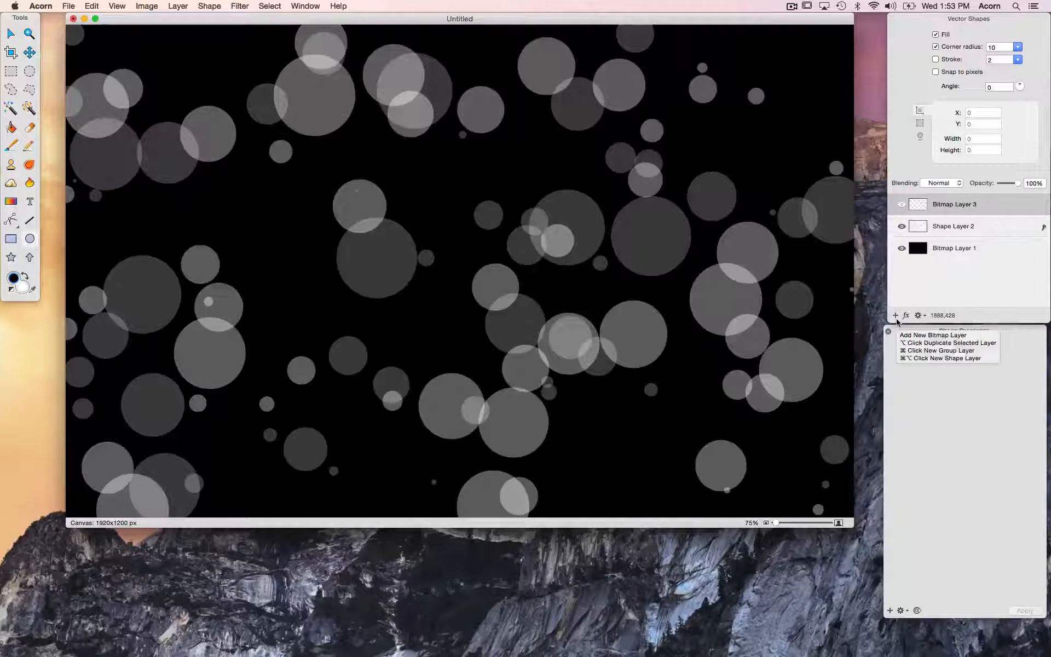
key("g")
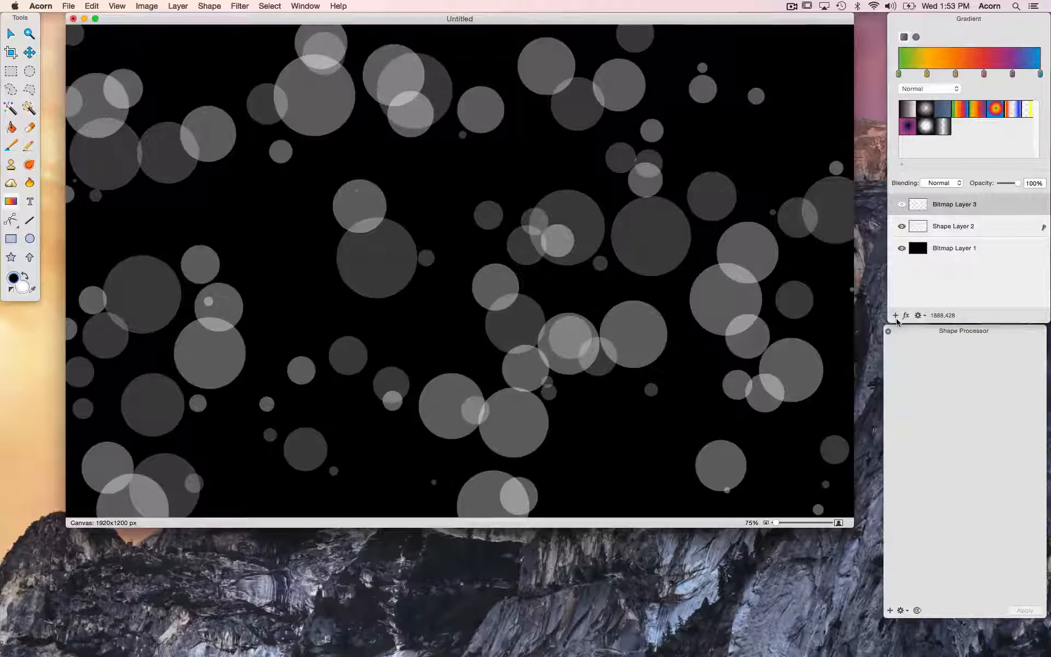
left_click(957, 184)
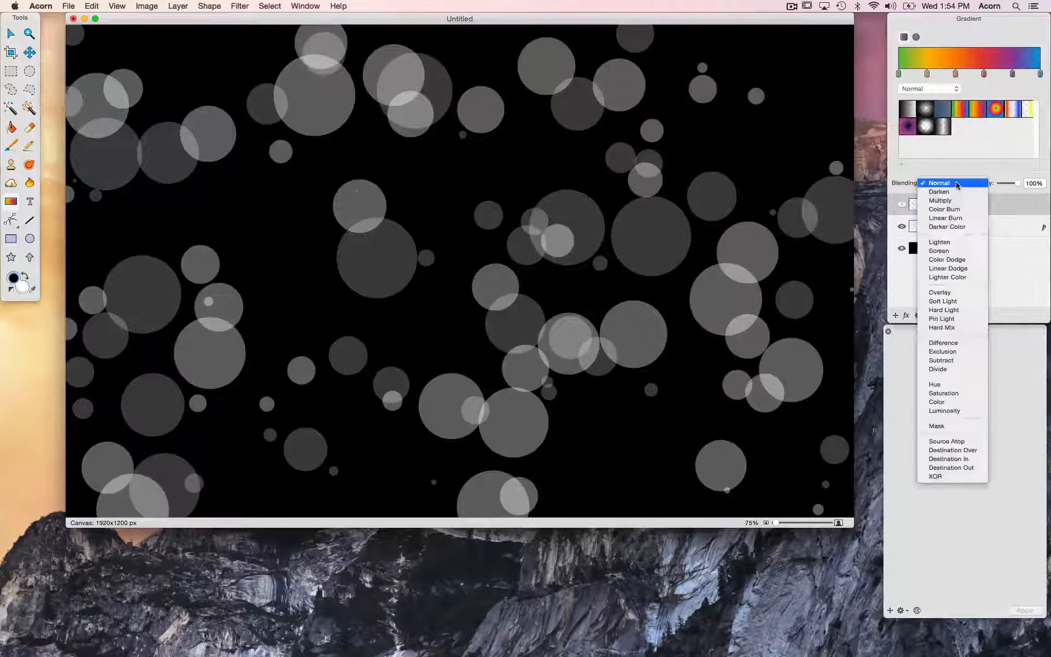
left_click(956, 293)
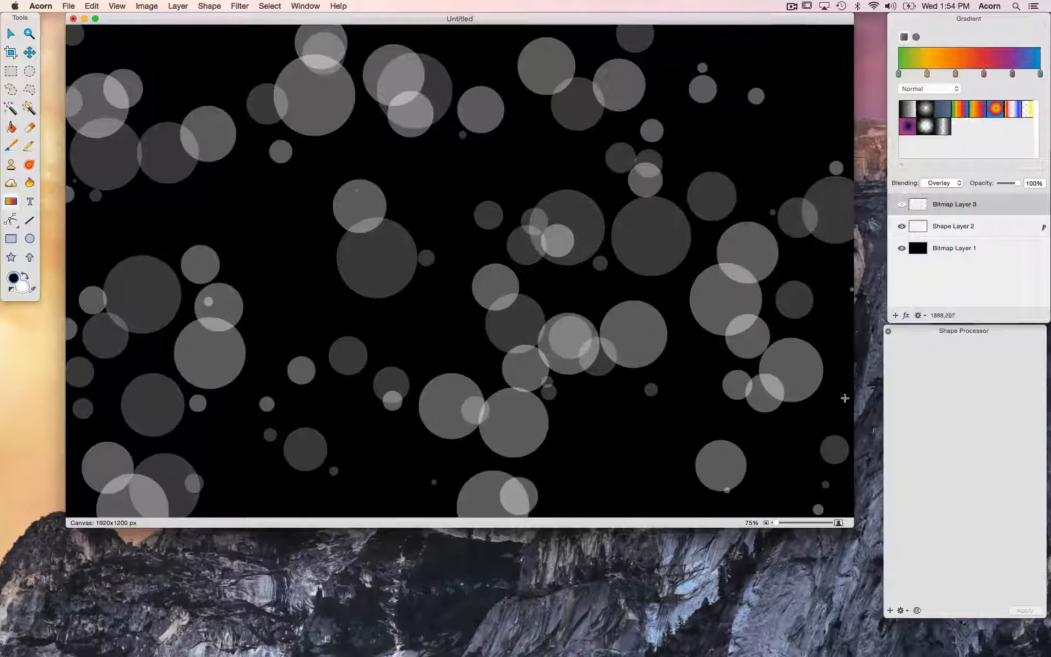
left_click_drag(833, 446, 165, 135)
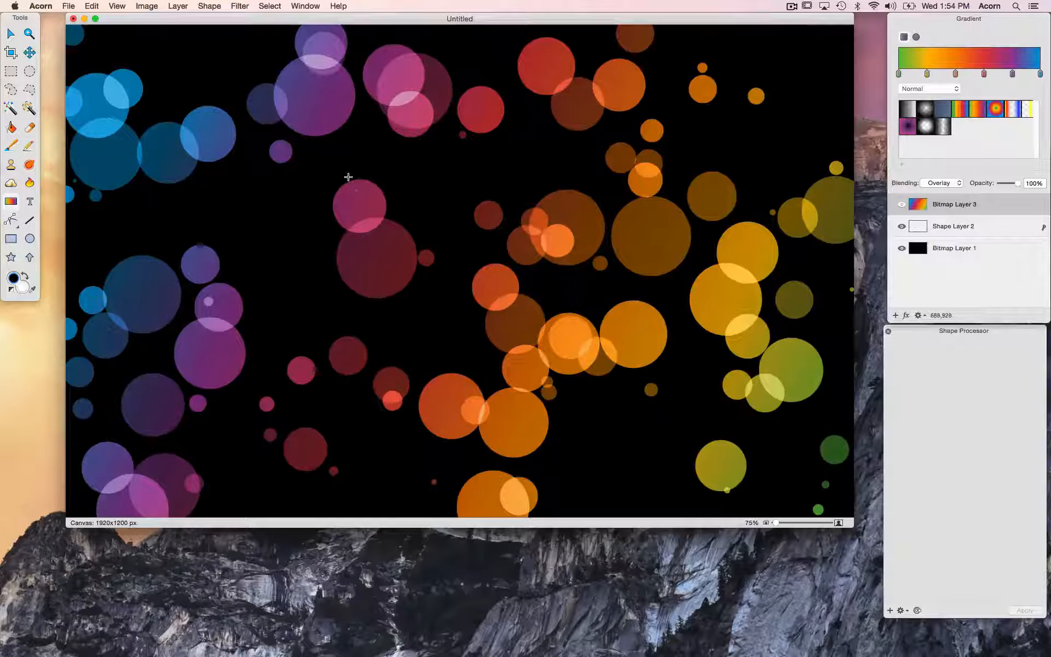
Apply a Box Blur filter with radius 5 to Shape Layer 2
left_click(943, 233)
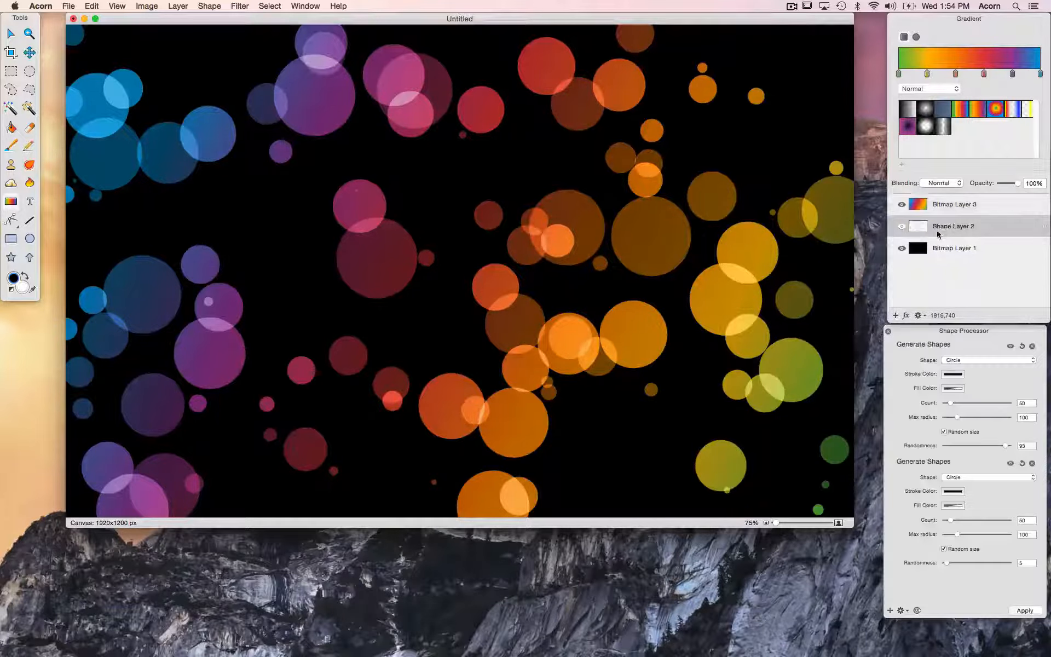
left_click(906, 316)
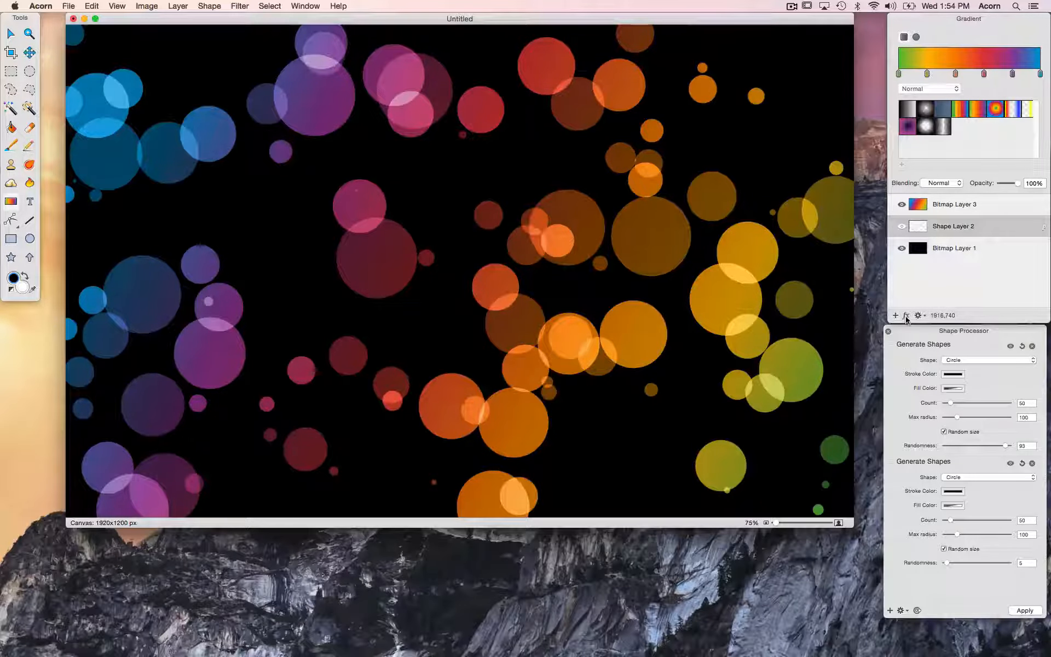
mouse_move(920, 348)
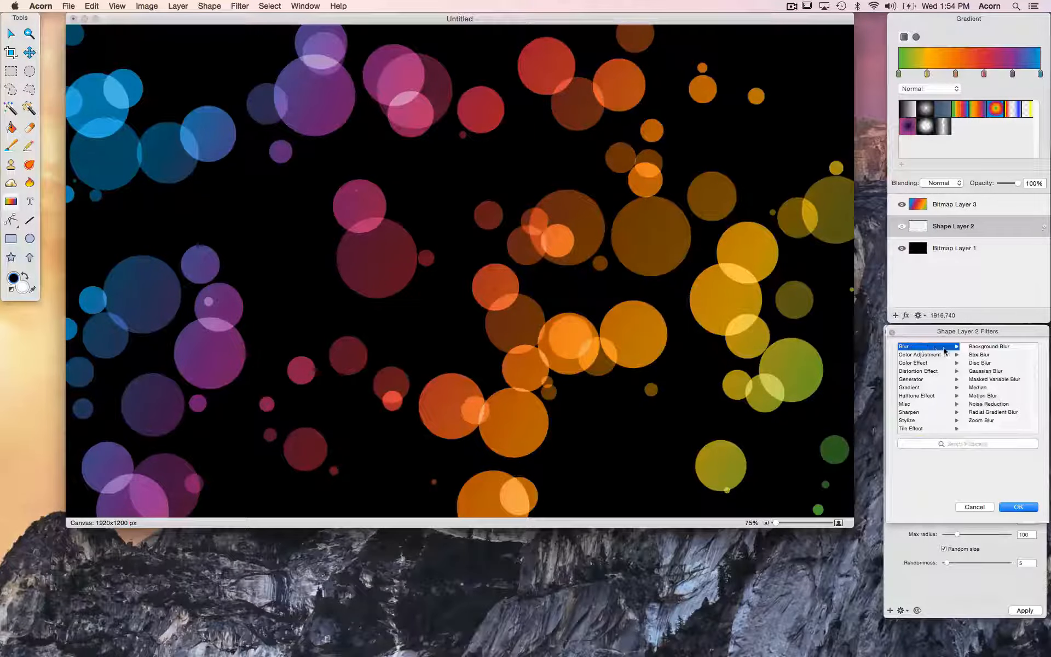
left_click(983, 360)
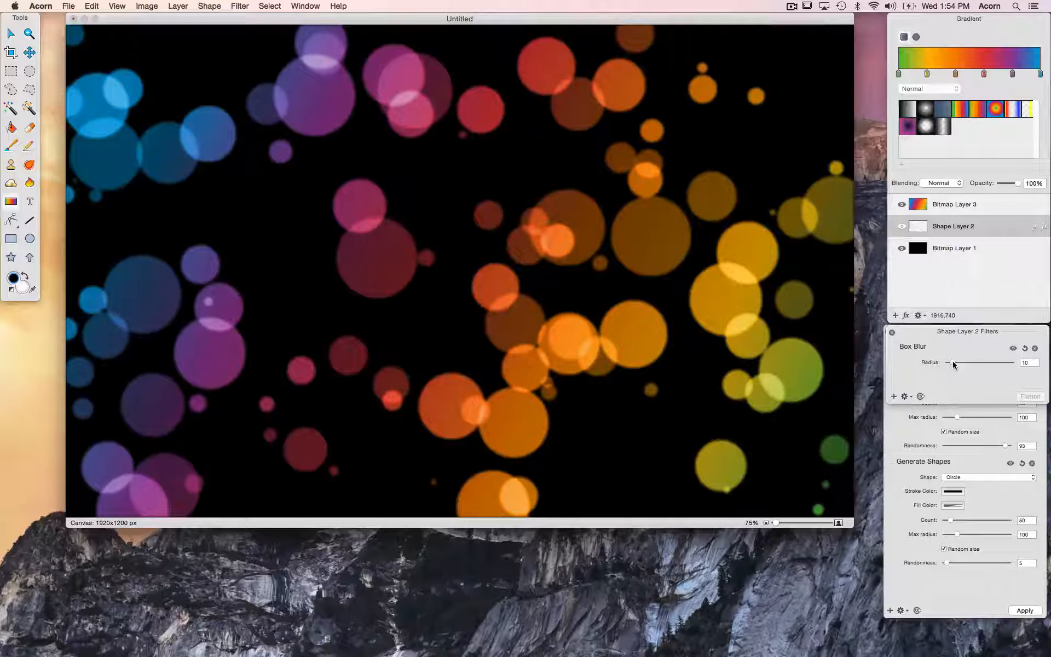
left_click_drag(953, 364, 948, 366)
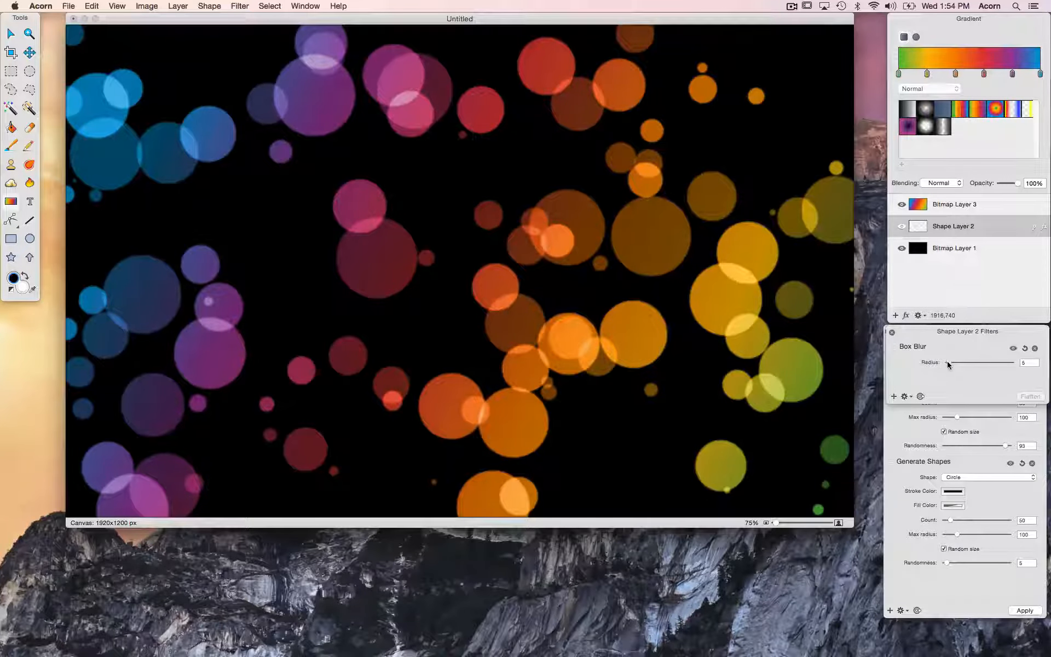
left_click(892, 332)
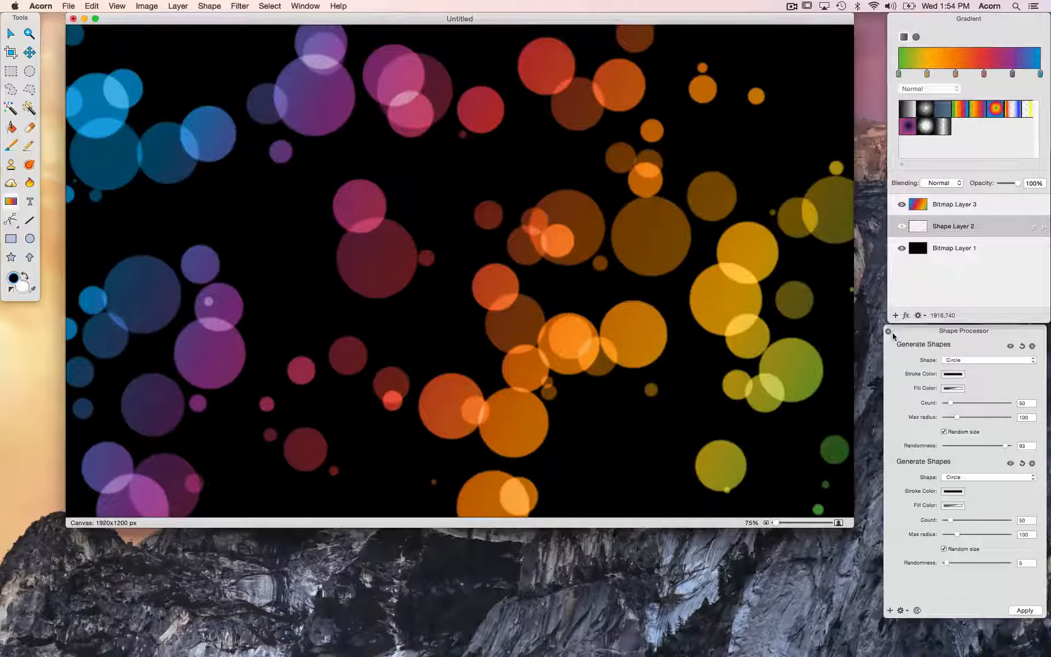
Add another bitmap layer and place it between Shape Layer 2 and the black Bitmap Layer 1
left_click(896, 316)
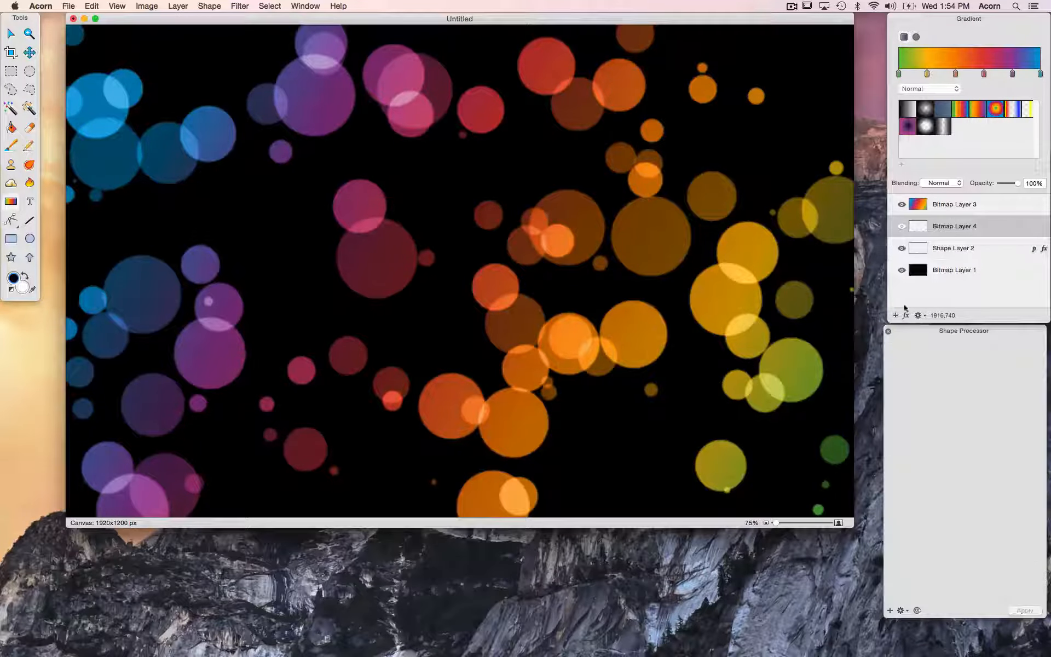
left_click_drag(941, 224, 945, 265)
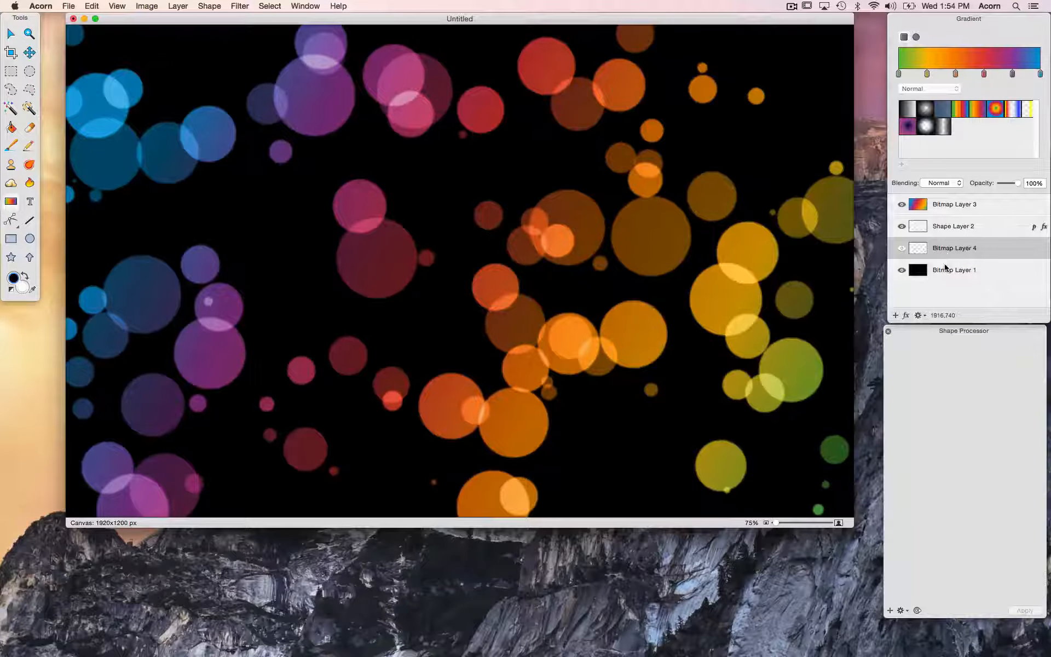
Add a Render Clouds generator filter to Bitmap Layer 4
left_click(906, 316)
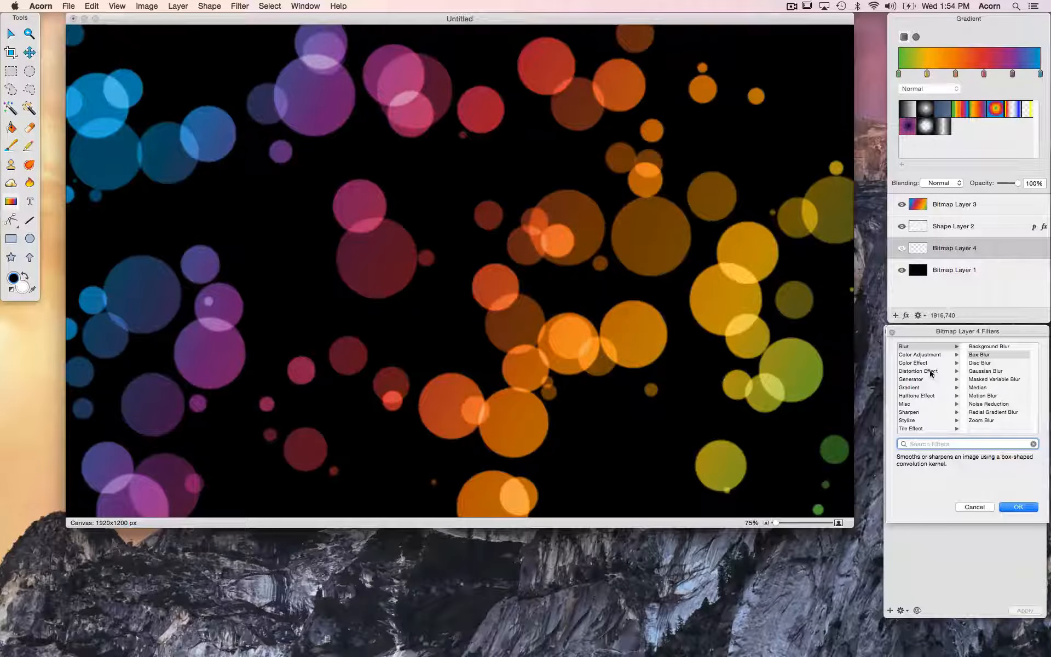
left_click(928, 381)
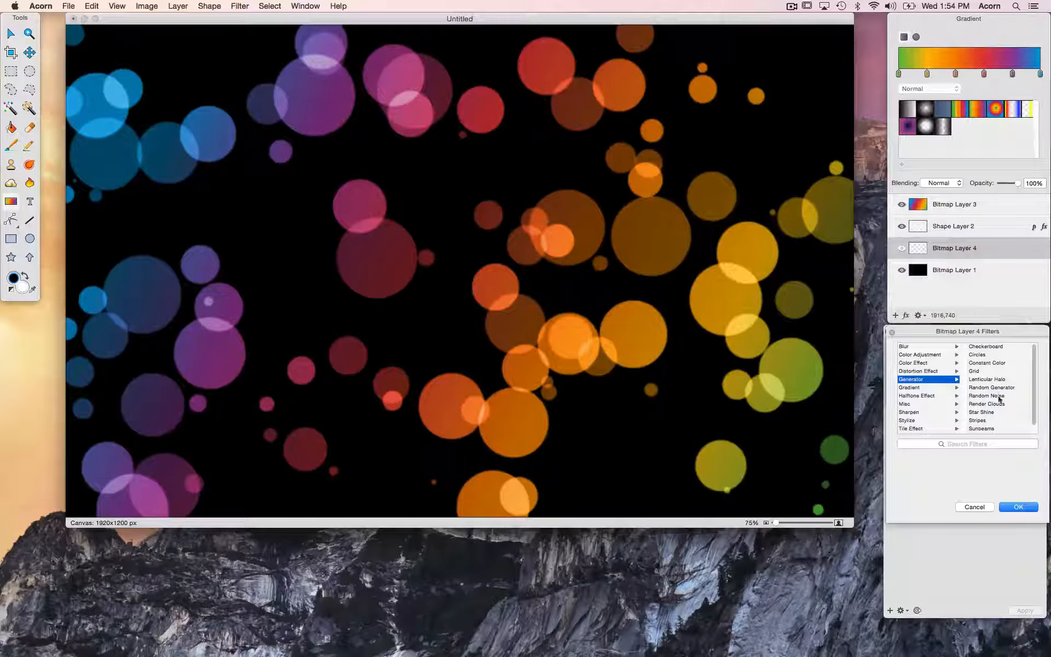
left_click(1000, 405)
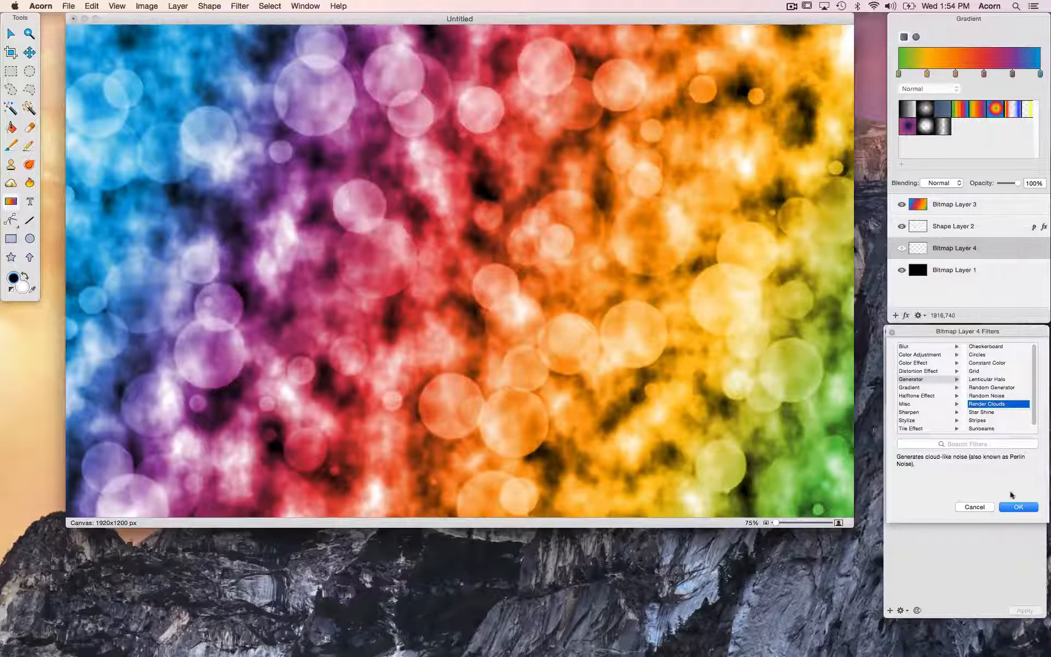
left_click(1017, 506)
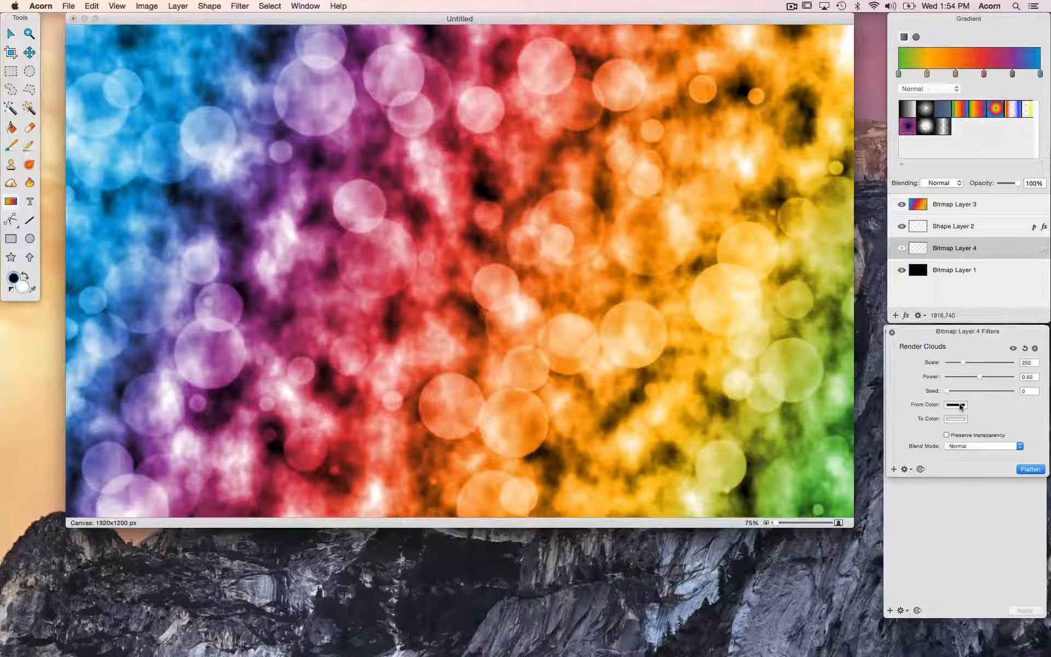
Set the clouds' From Color to Snow white and the To Color to Licorice black
left_click(959, 405)
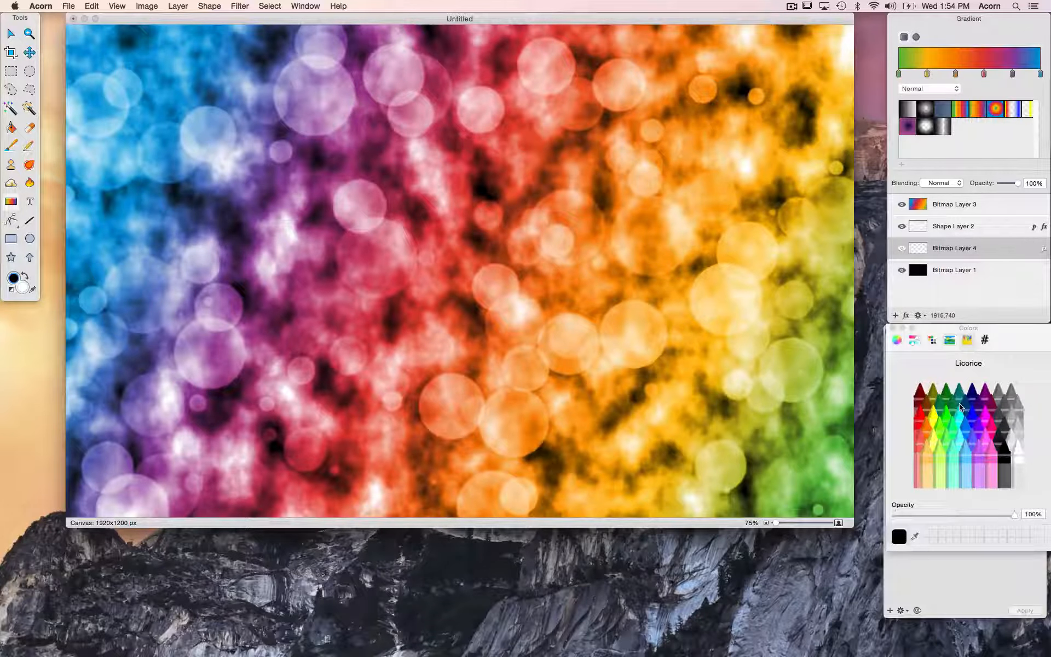
left_click(1017, 452)
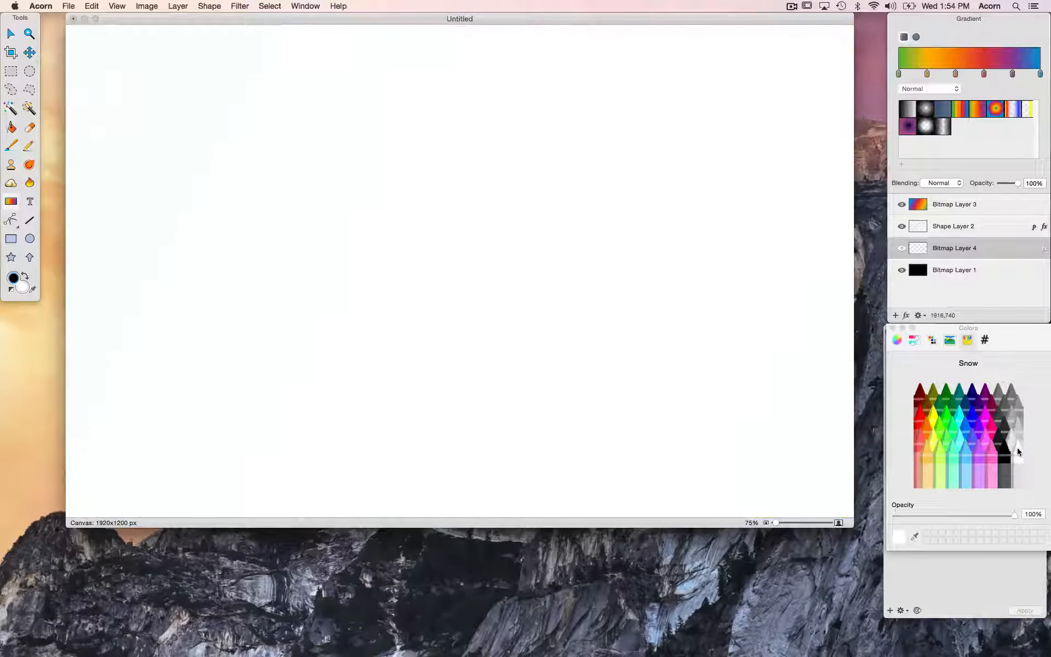
left_click(892, 327)
left_click(956, 419)
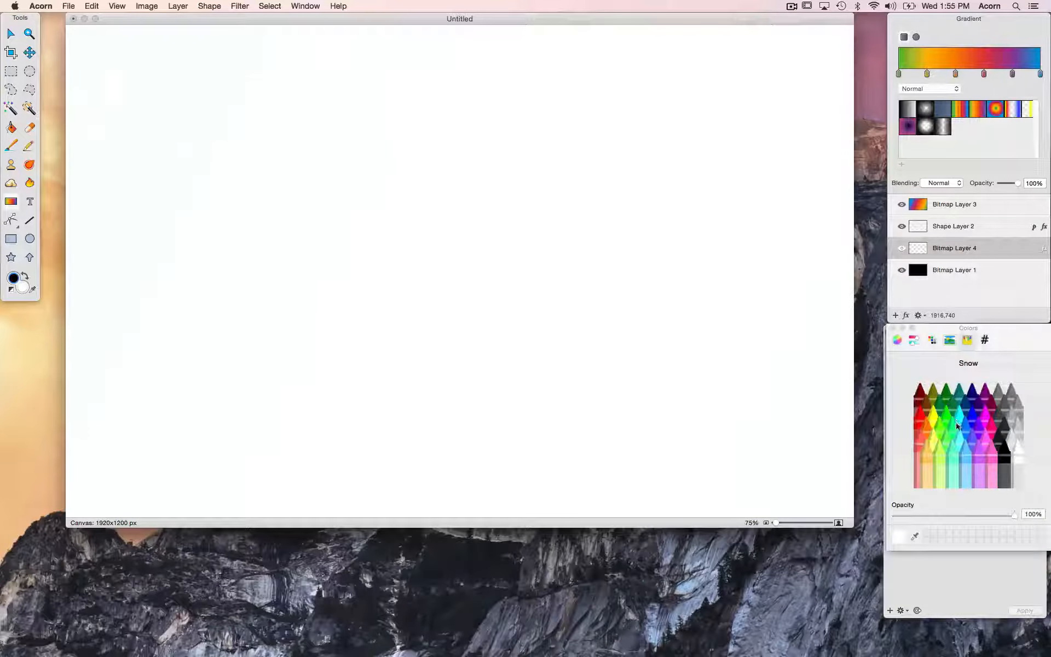
left_click(1007, 452)
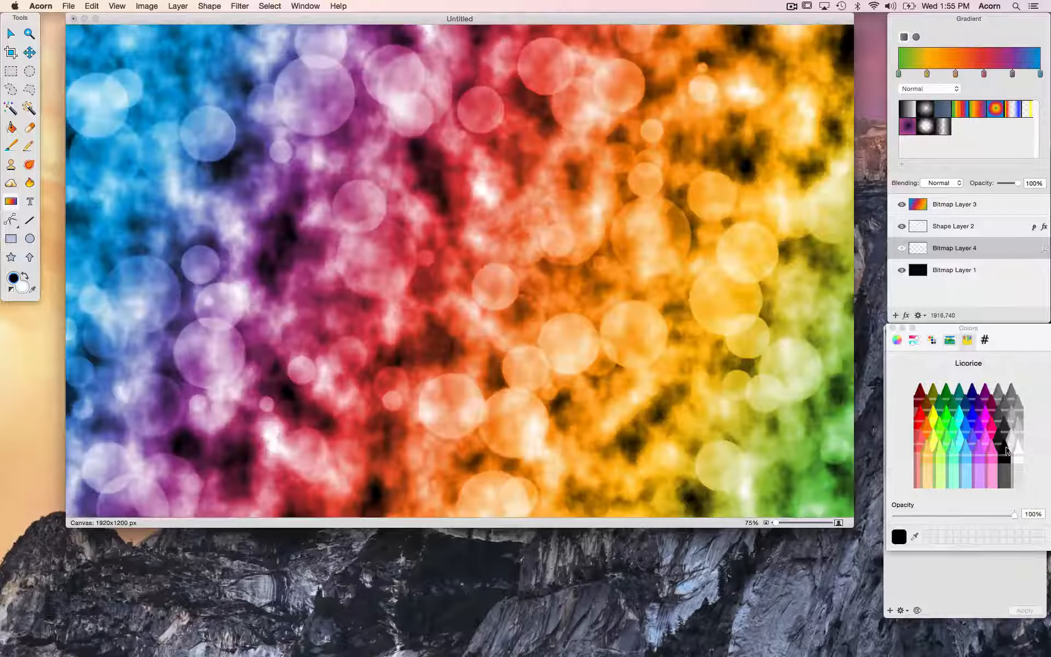
left_click(893, 327)
Set the Render Clouds scale to 700, power to 0.14 and seed to 103, and finish editing the filter
double_click(1032, 363)
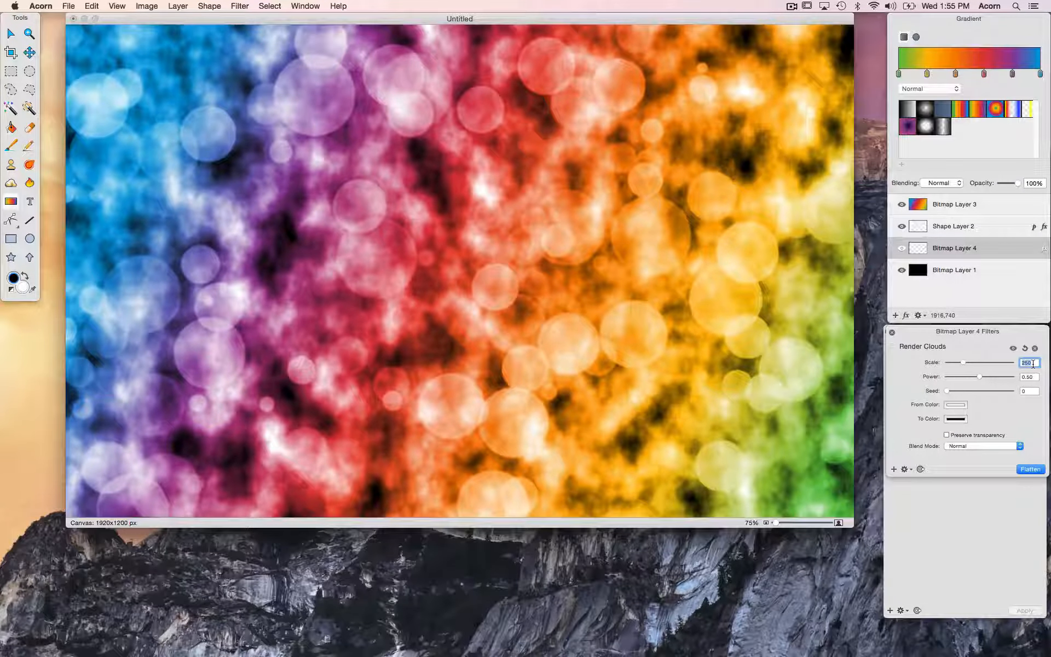
type("20")
type("00")
key("Tab")
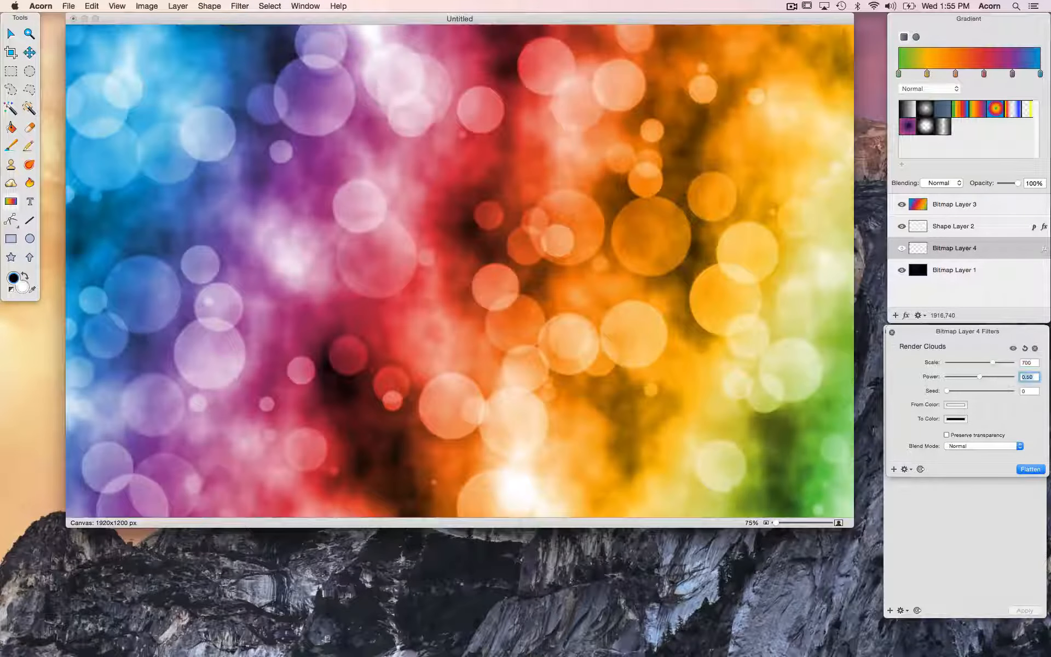
type("0.14")
key("Tab")
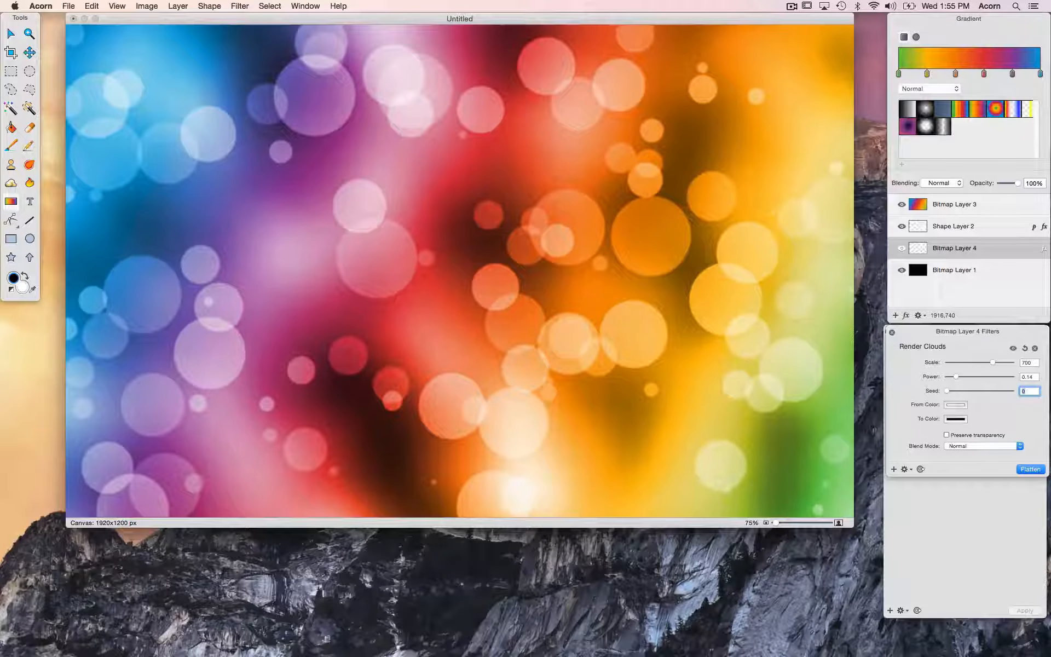
type("303")
key("Return")
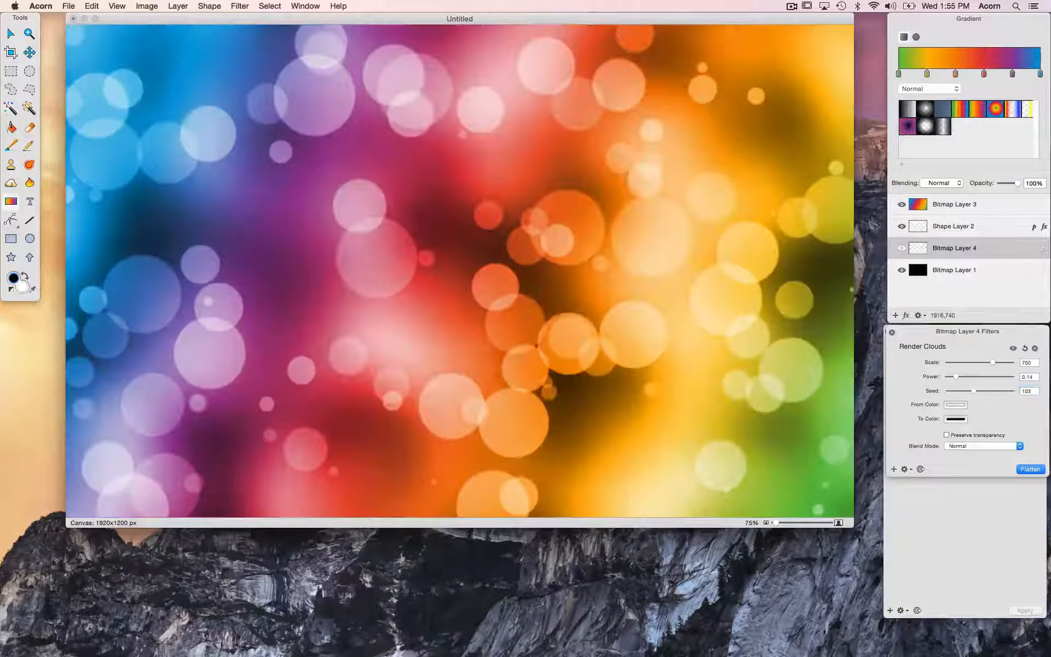
left_click(891, 332)
Lower the opacity of Bitmap Layer 4 to 20%
double_click(1034, 184)
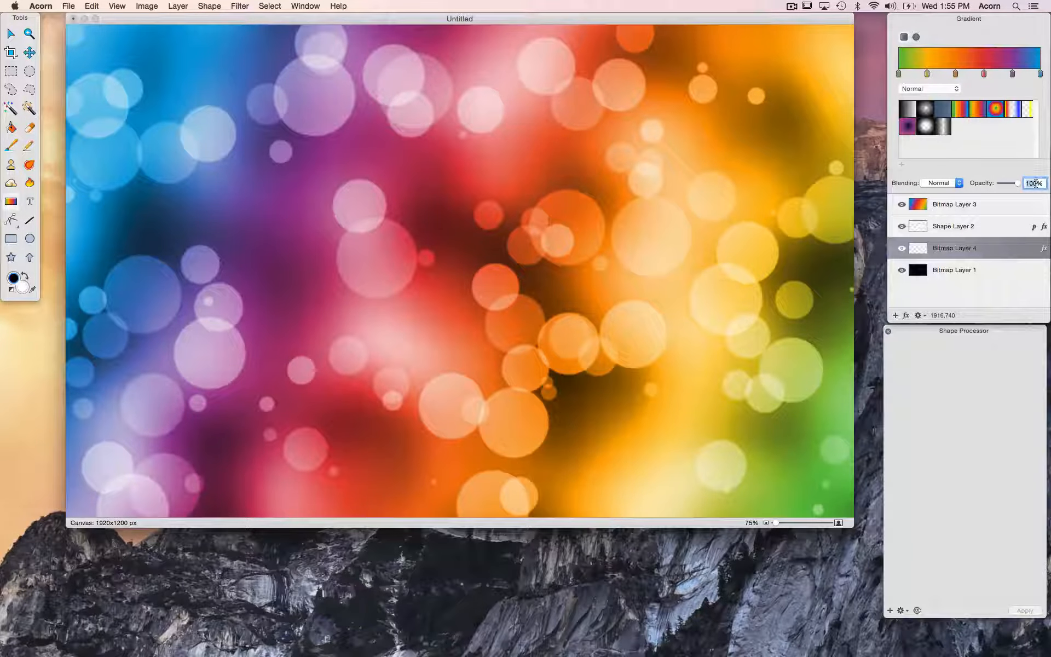
type("20")
key("Return")
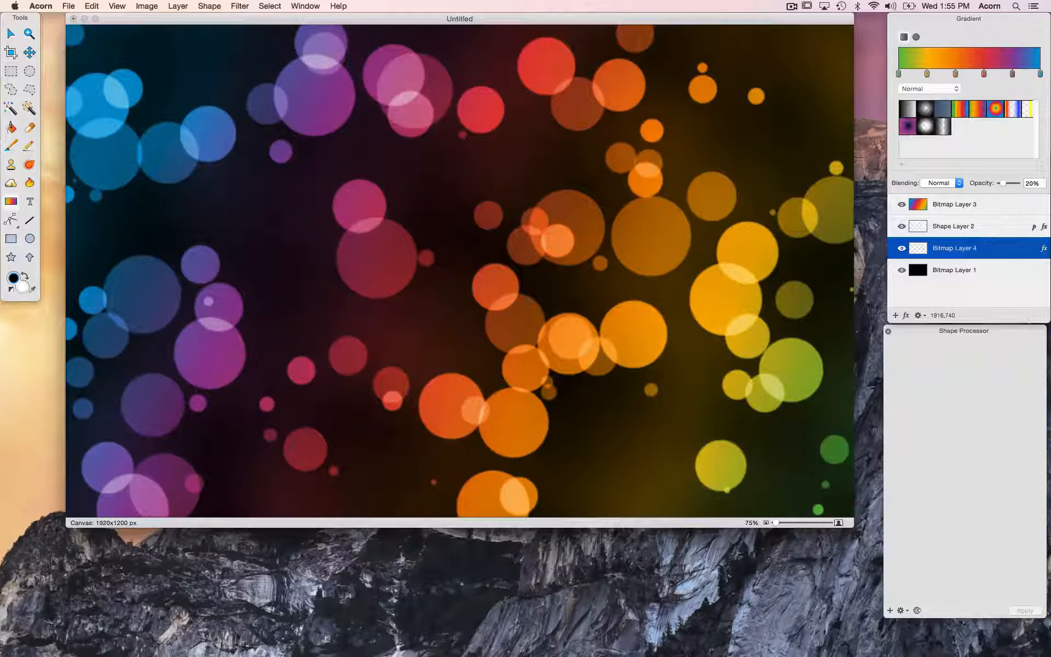
Select Shape Layer 2 and save the image in Acorn format as "Desktop picture" in the Pictures folder
left_click(958, 230)
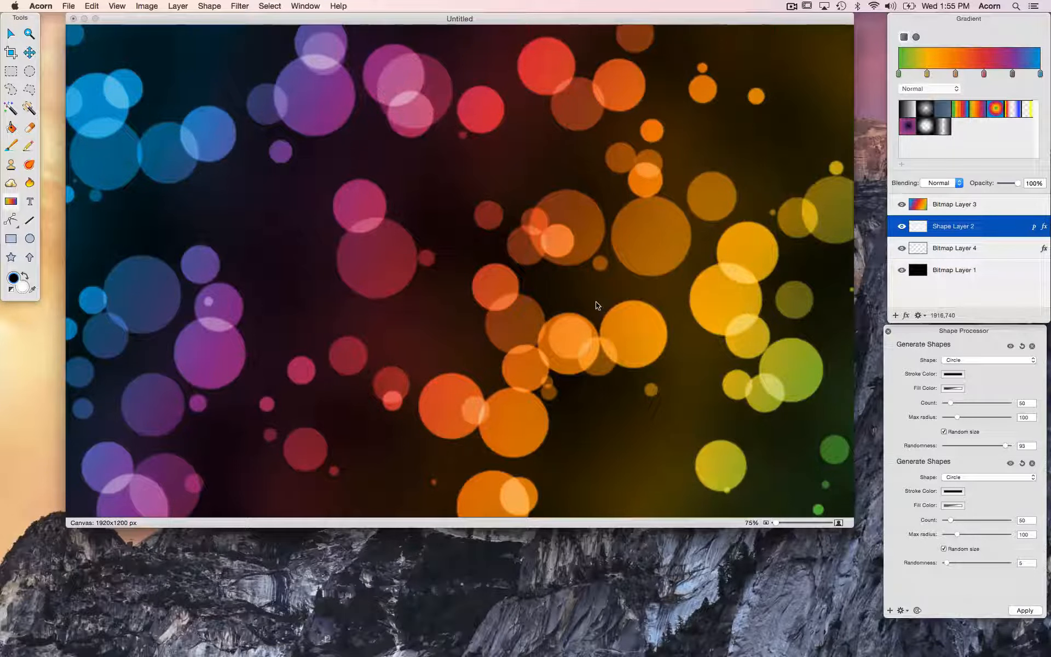
key("super+s")
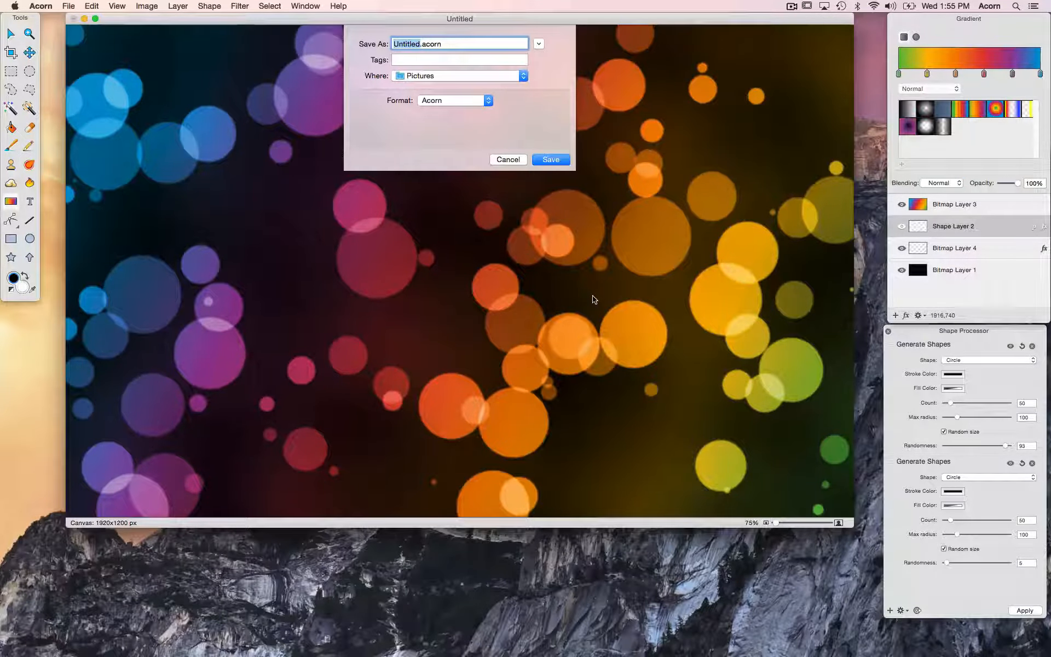
type("Desktop picture")
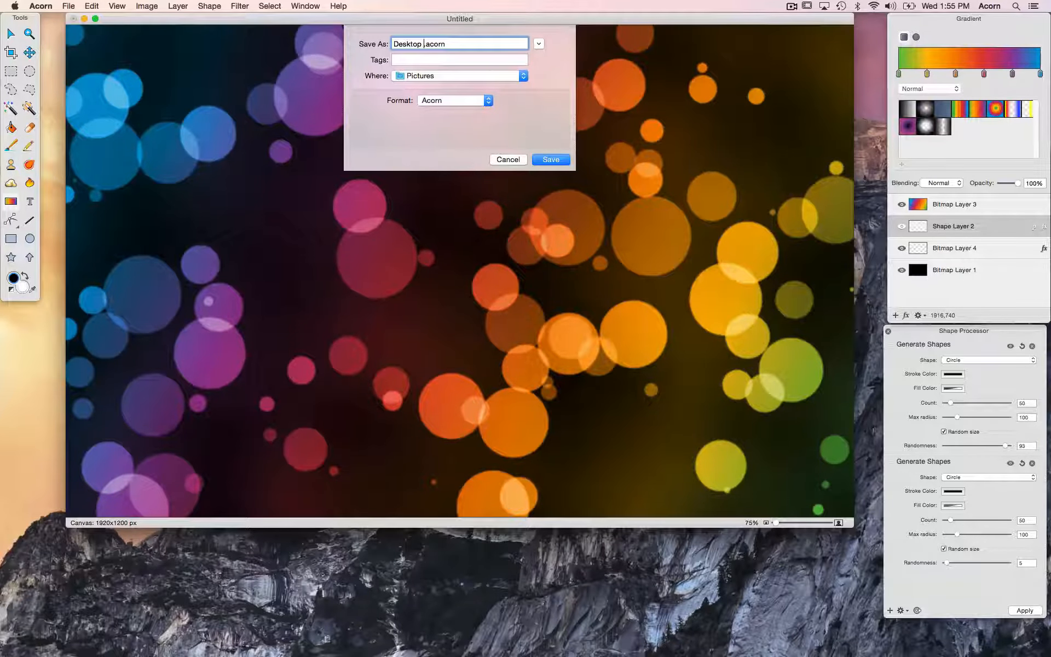
key("Return")
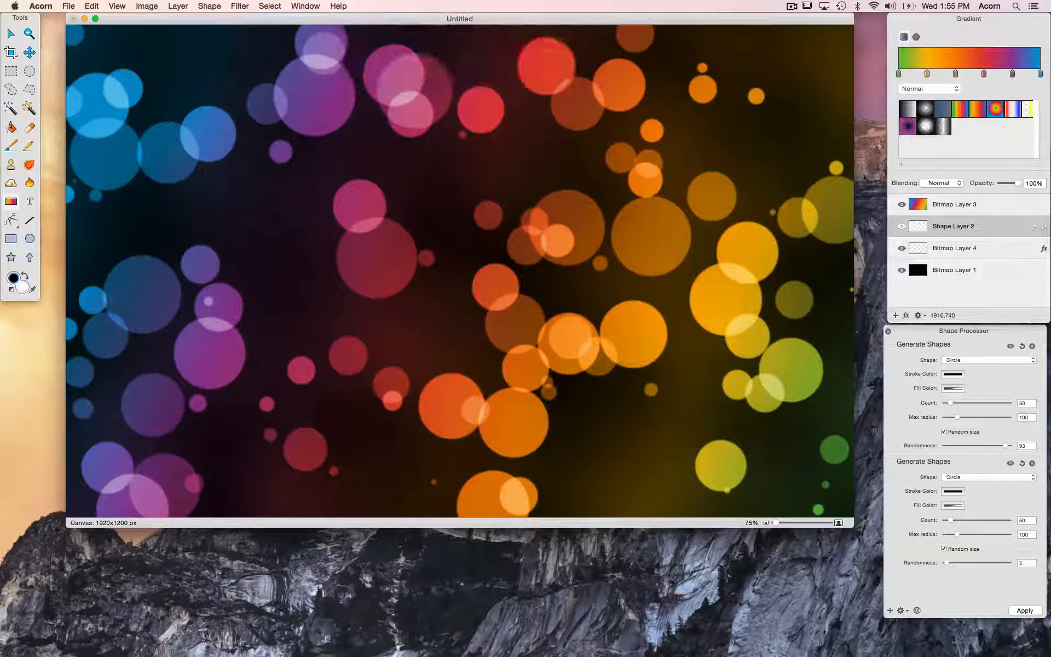
Use the image as the desktop picture and hide Acorn to reveal the desktop
right_click(567, 283)
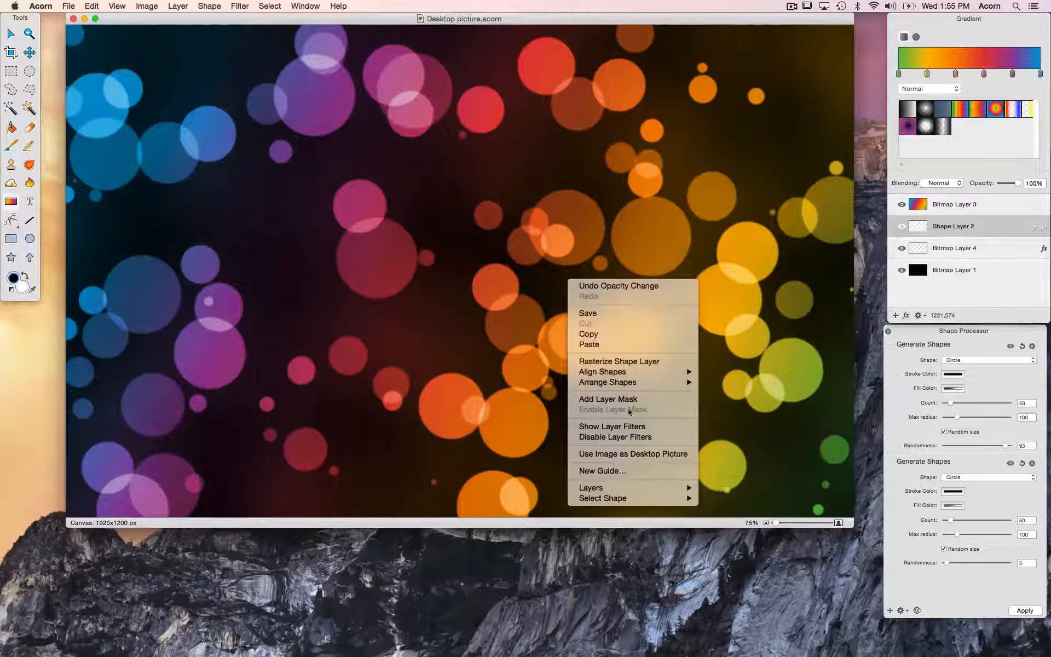
left_click(648, 454)
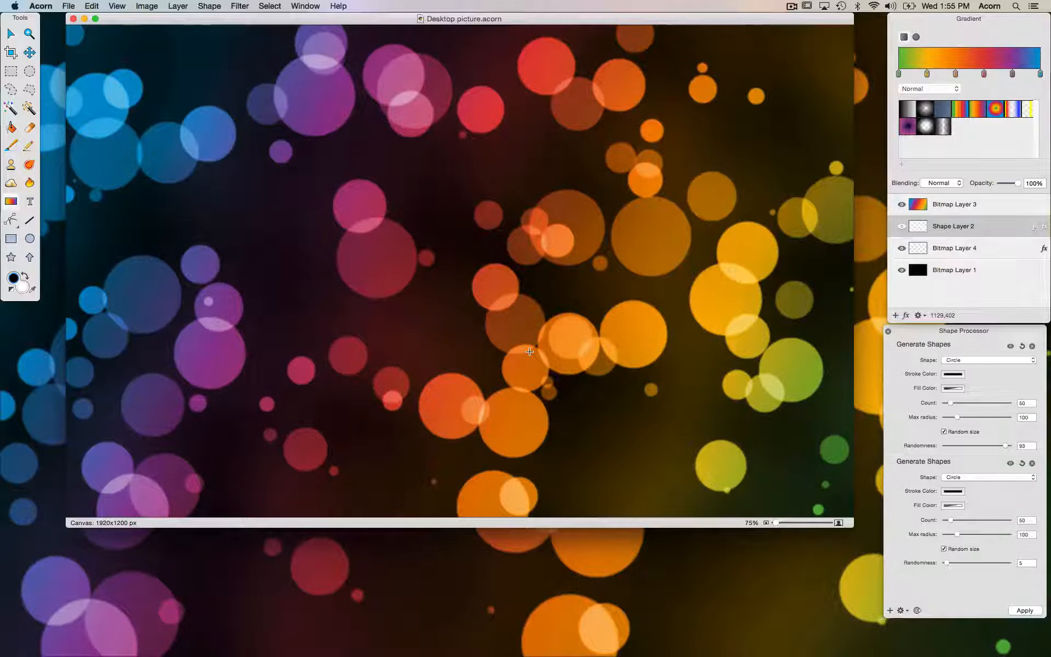
key("super+h")
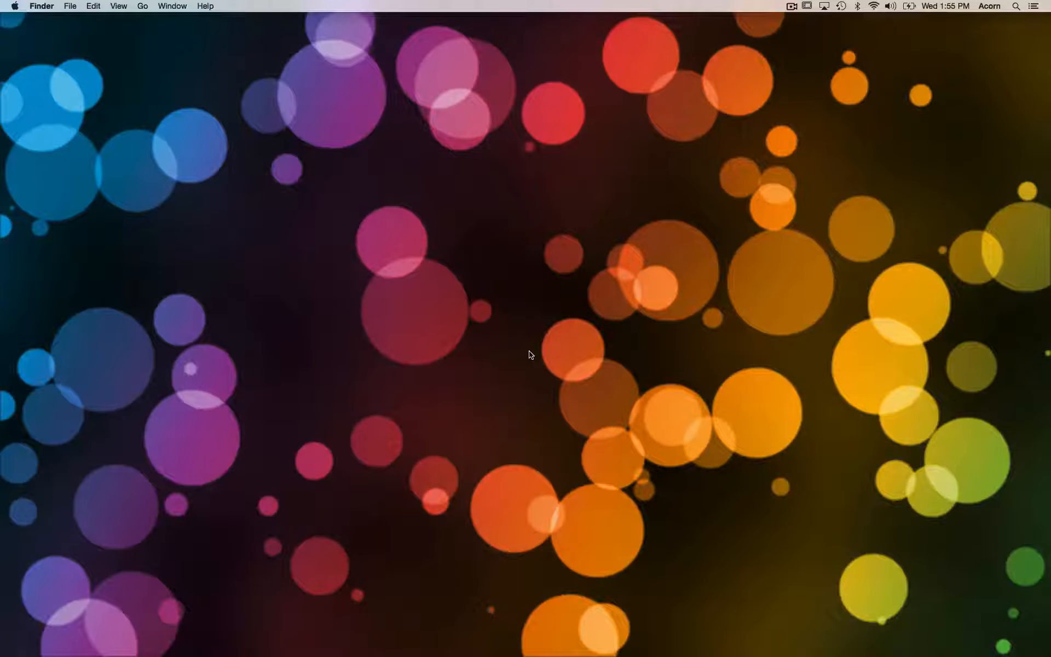